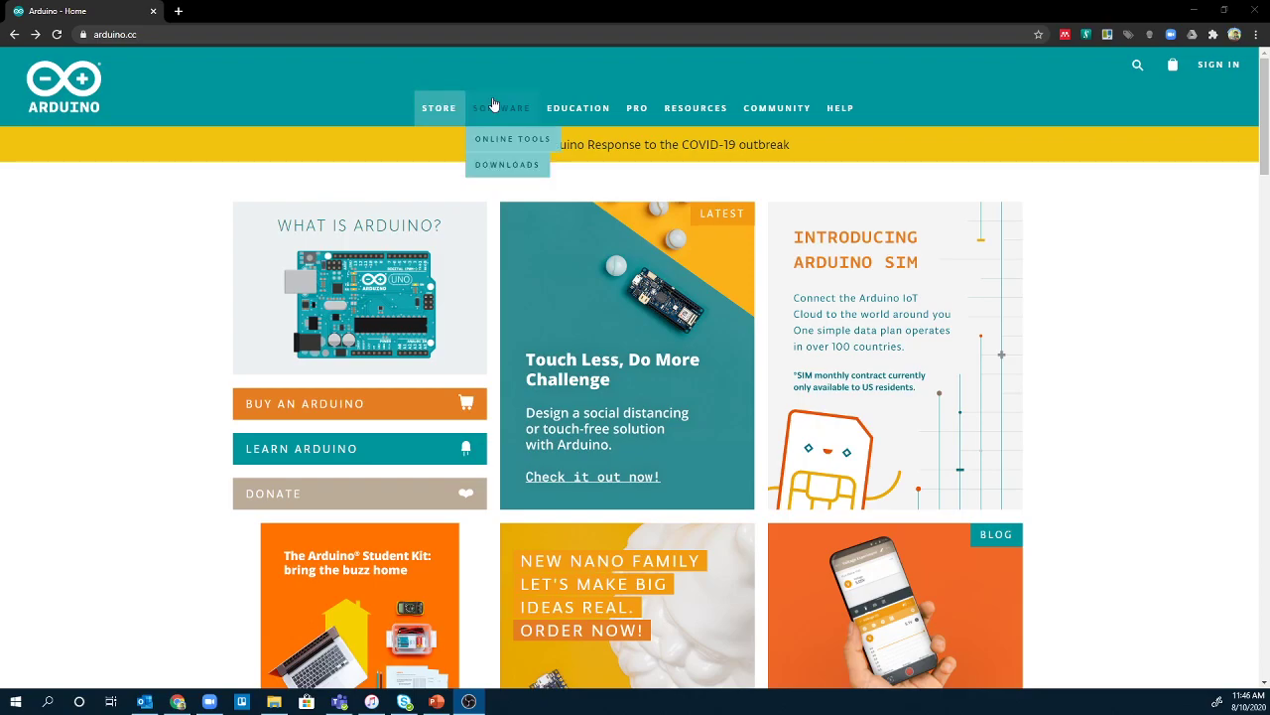
Bring up the SOFTWARE dropdown with Online Tools and Downloads on the arduino.cc home page.
{"action": "mouse_move", "coordinate": [493, 104]}
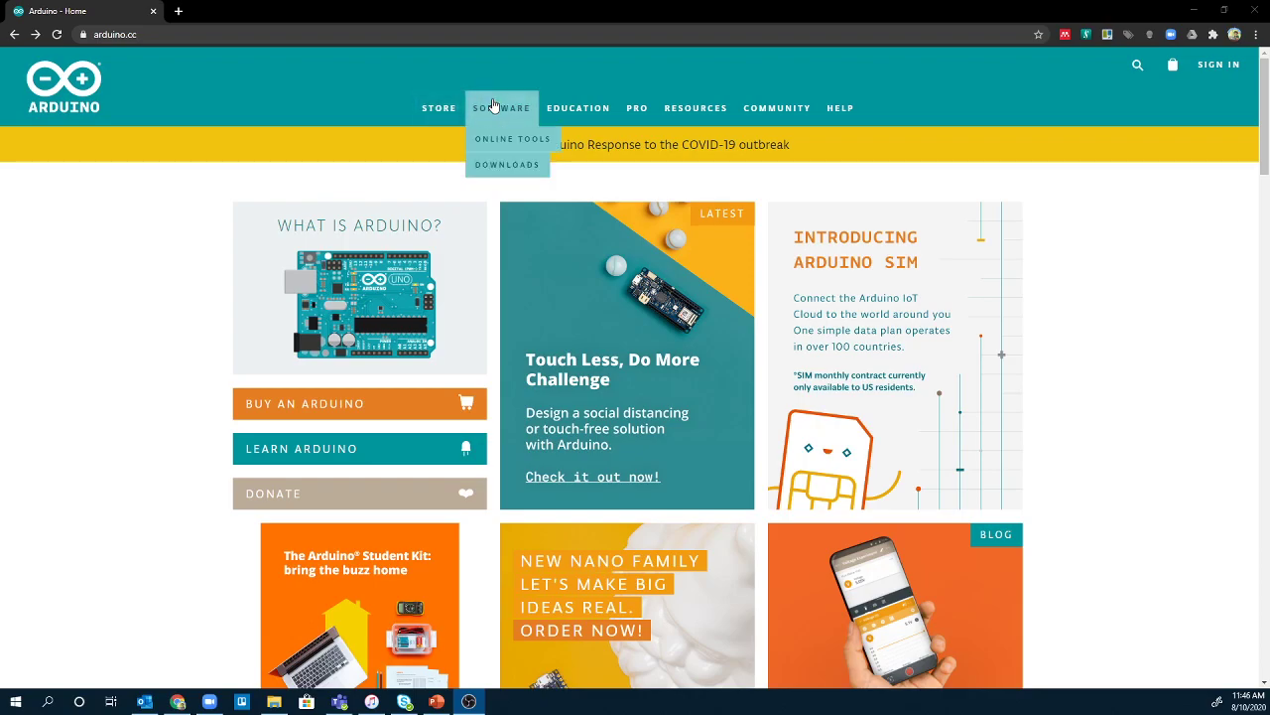
Go to the Software downloads page and scroll to the Arduino IDE 1.8.13 download box.
{"action": "left_click", "coordinate": [496, 166]}
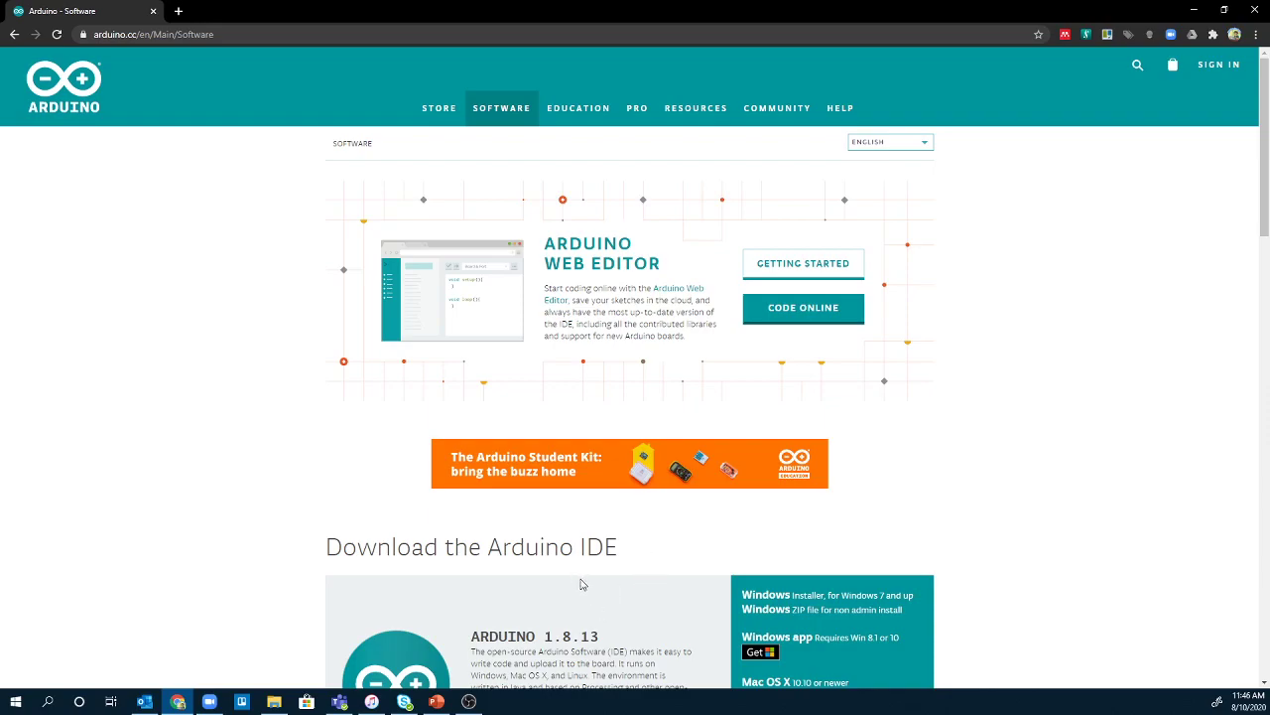
{"action": "scroll", "coordinate": [582, 585], "scroll_direction": "down", "scroll_amount": 2}
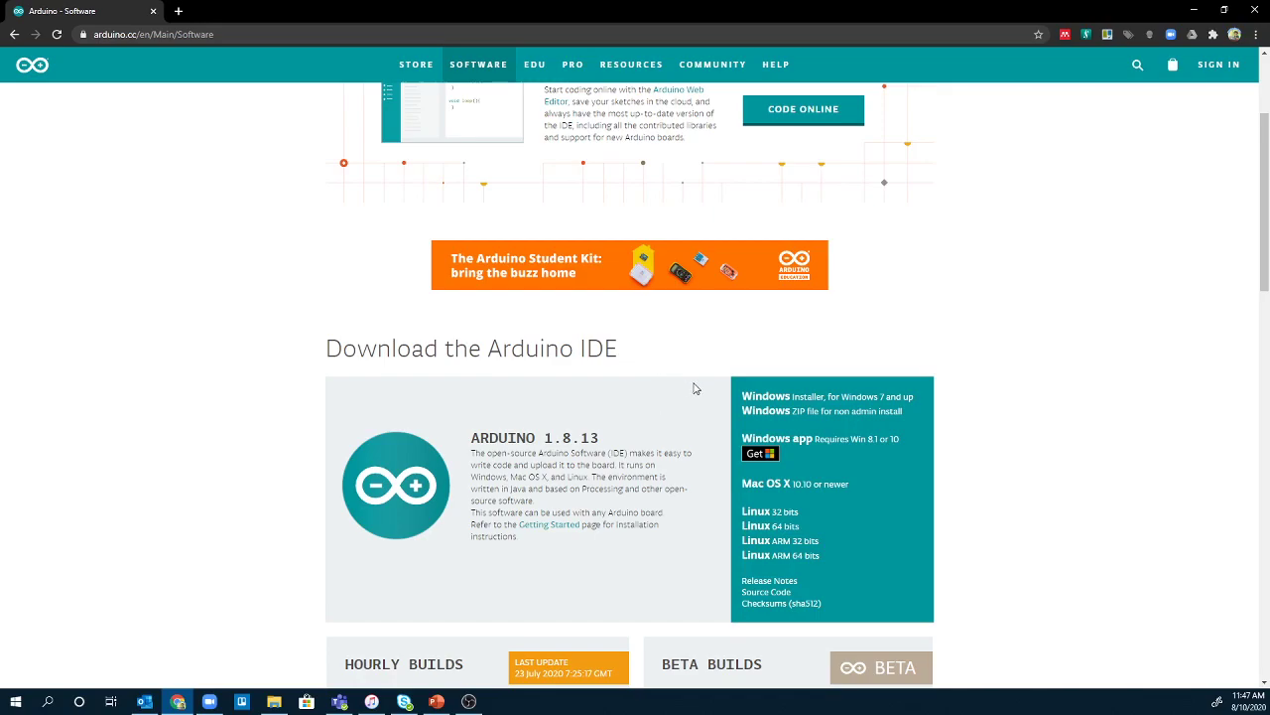
Download arduino-1.8.13-windows.exe from the Windows Installer link without making a contribution.
{"action": "left_click", "coordinate": [782, 397]}
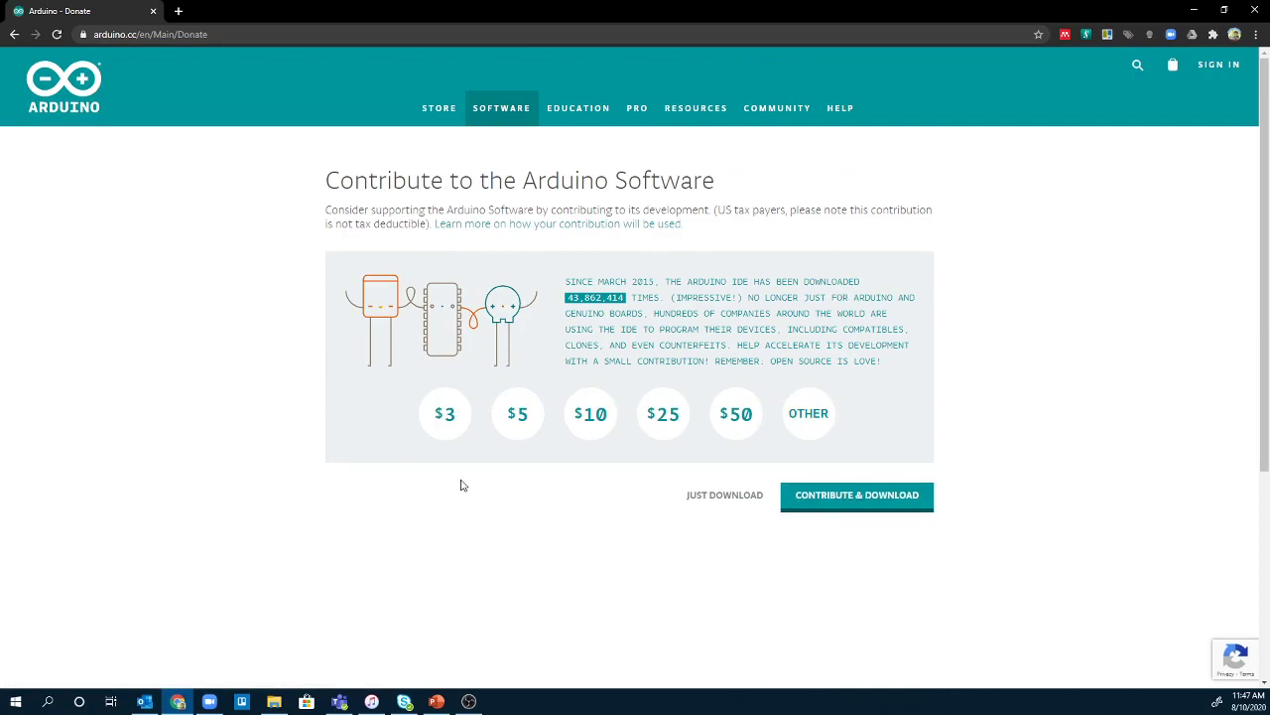
{"action": "left_click", "coordinate": [726, 496]}
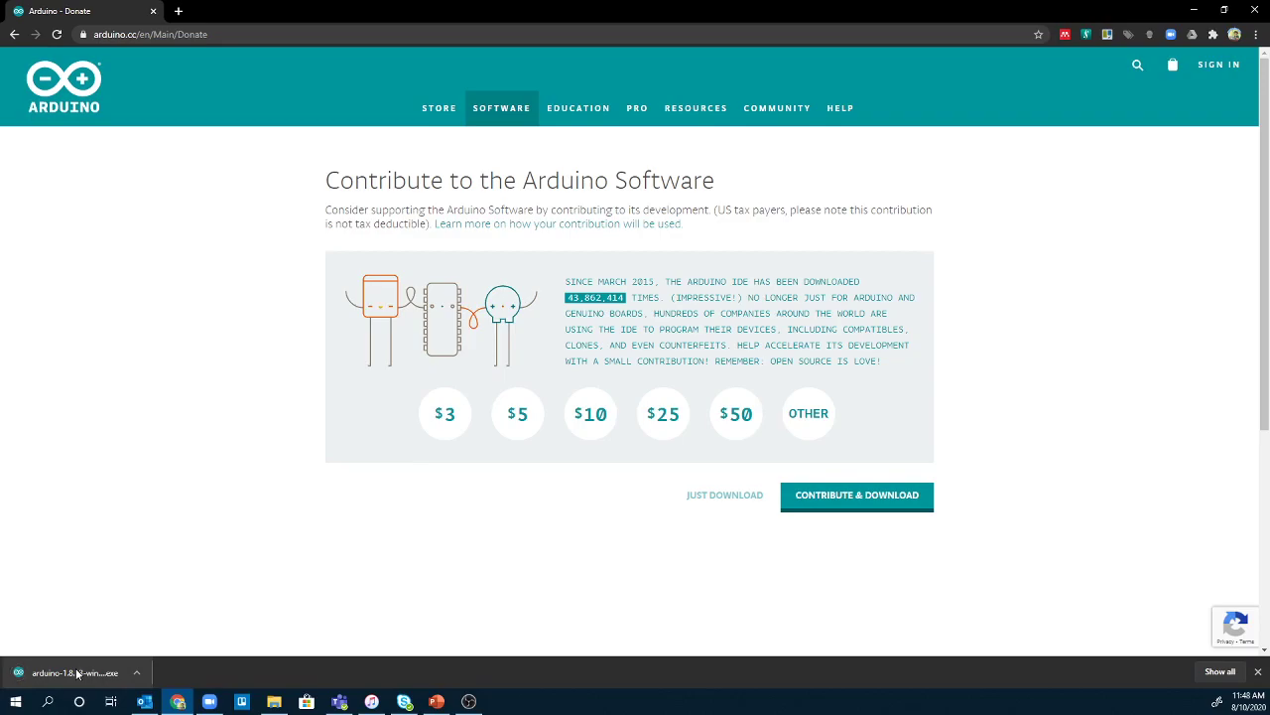
Run arduino-1.8.13-windows.exe from the download bar and accept the license agreement.
{"action": "left_click", "coordinate": [78, 673]}
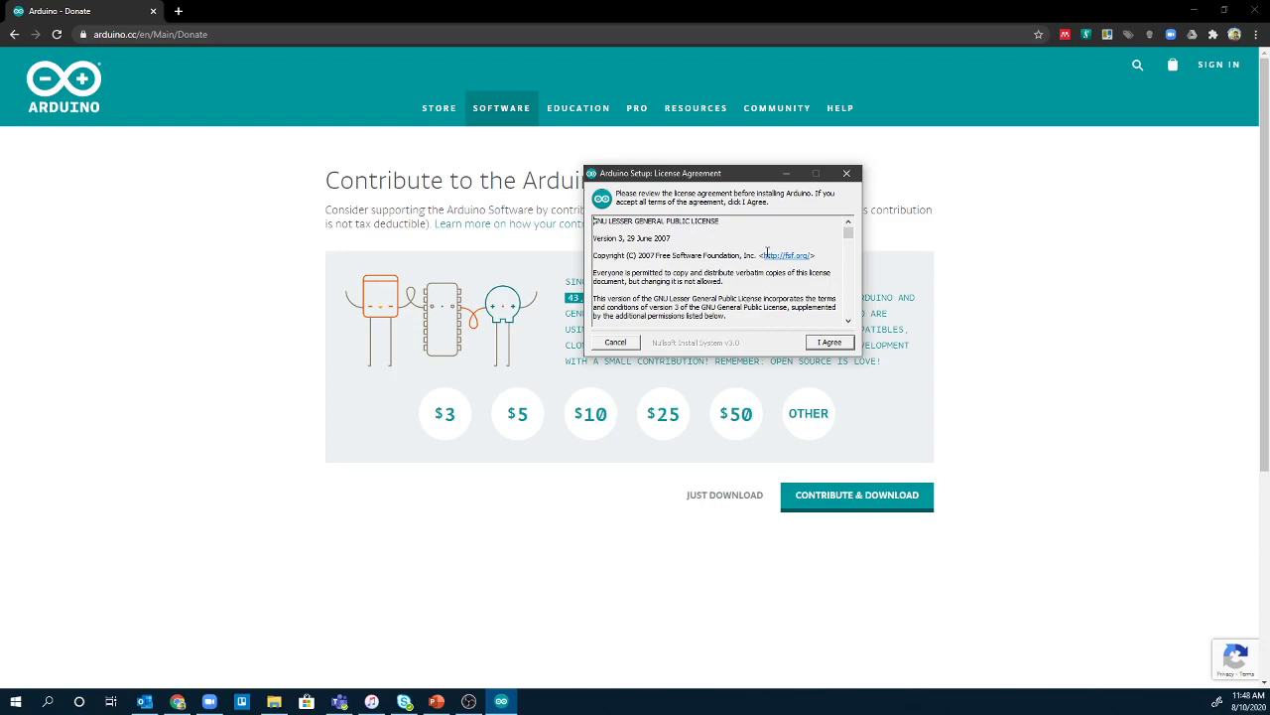
{"action": "scroll", "coordinate": [768, 254], "scroll_direction": "down", "scroll_amount": 10}
{"action": "scroll", "coordinate": [766, 285], "scroll_direction": "down", "scroll_amount": 3}
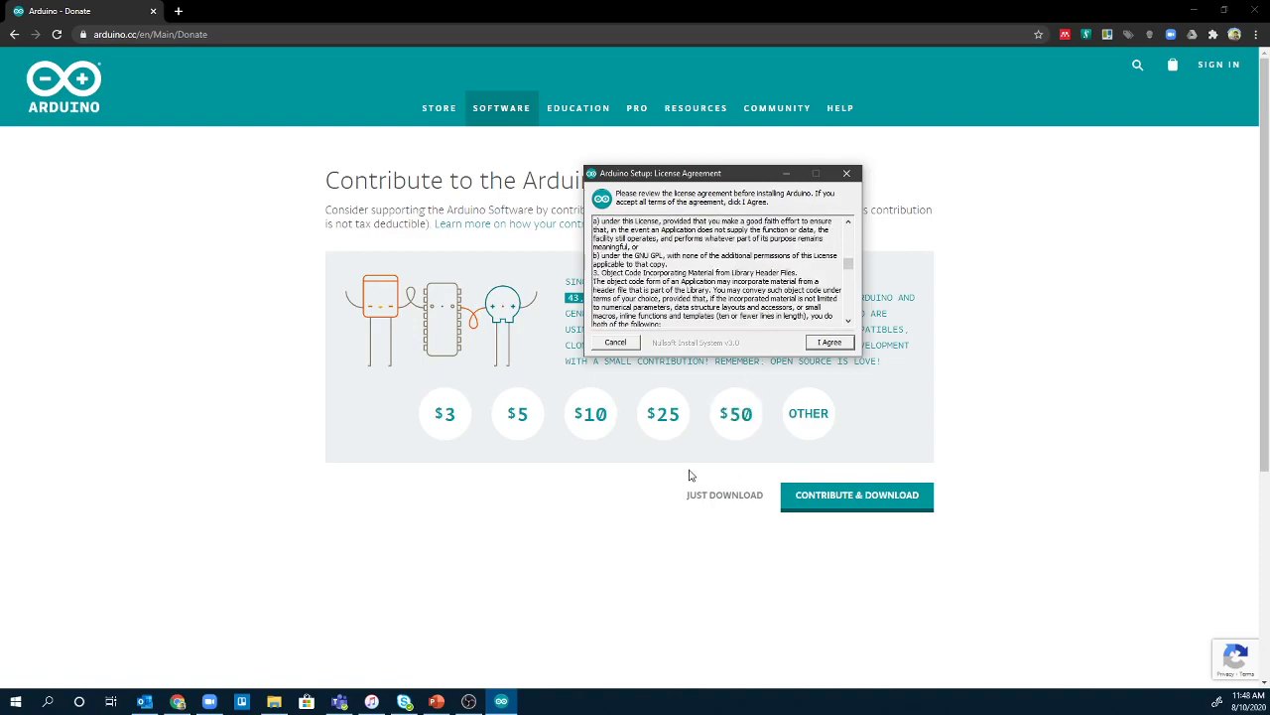
{"action": "left_click", "coordinate": [841, 343]}
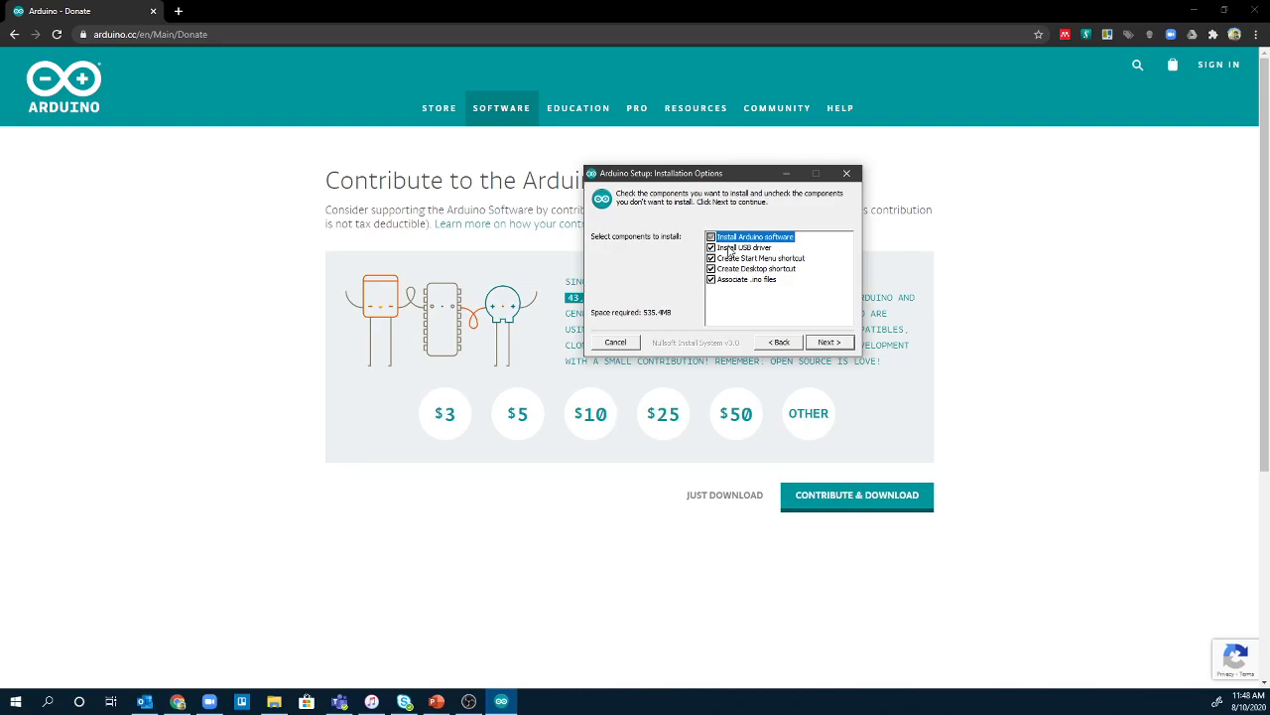
Install all five components into the default Program Files (x86) Arduino folder, then close setup.
{"action": "left_click", "coordinate": [830, 342]}
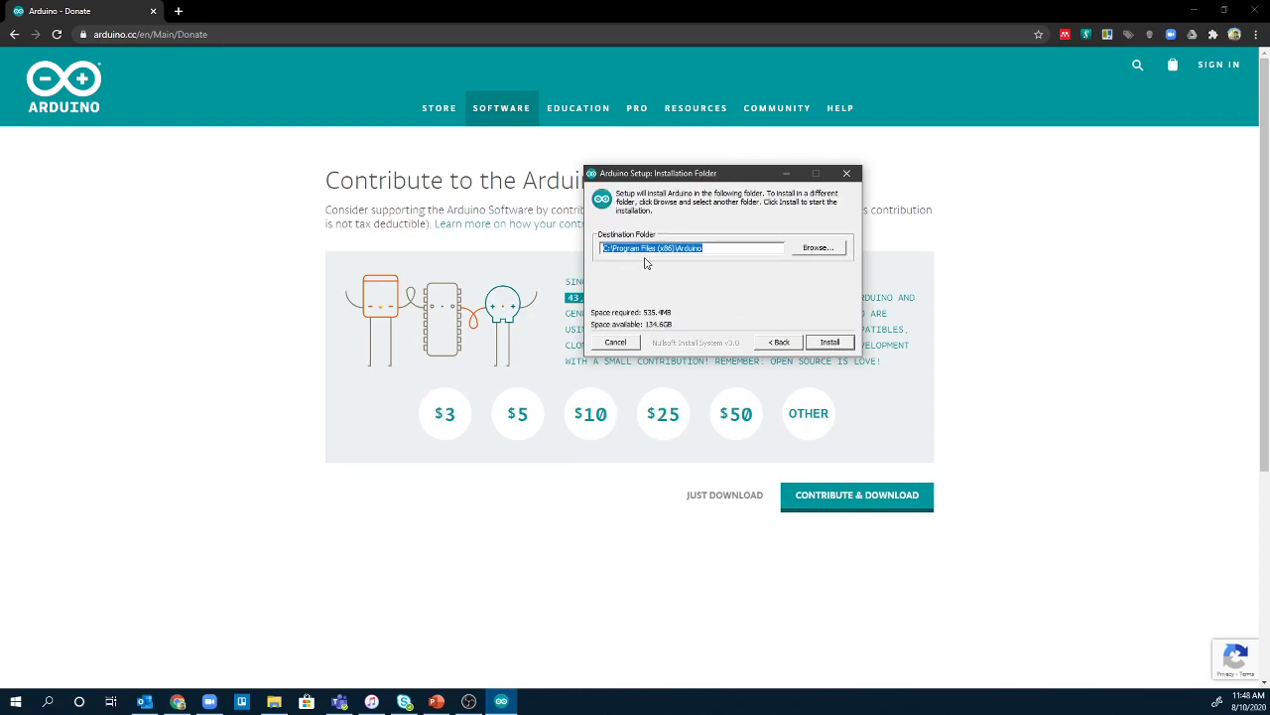
{"action": "left_click", "coordinate": [846, 344]}
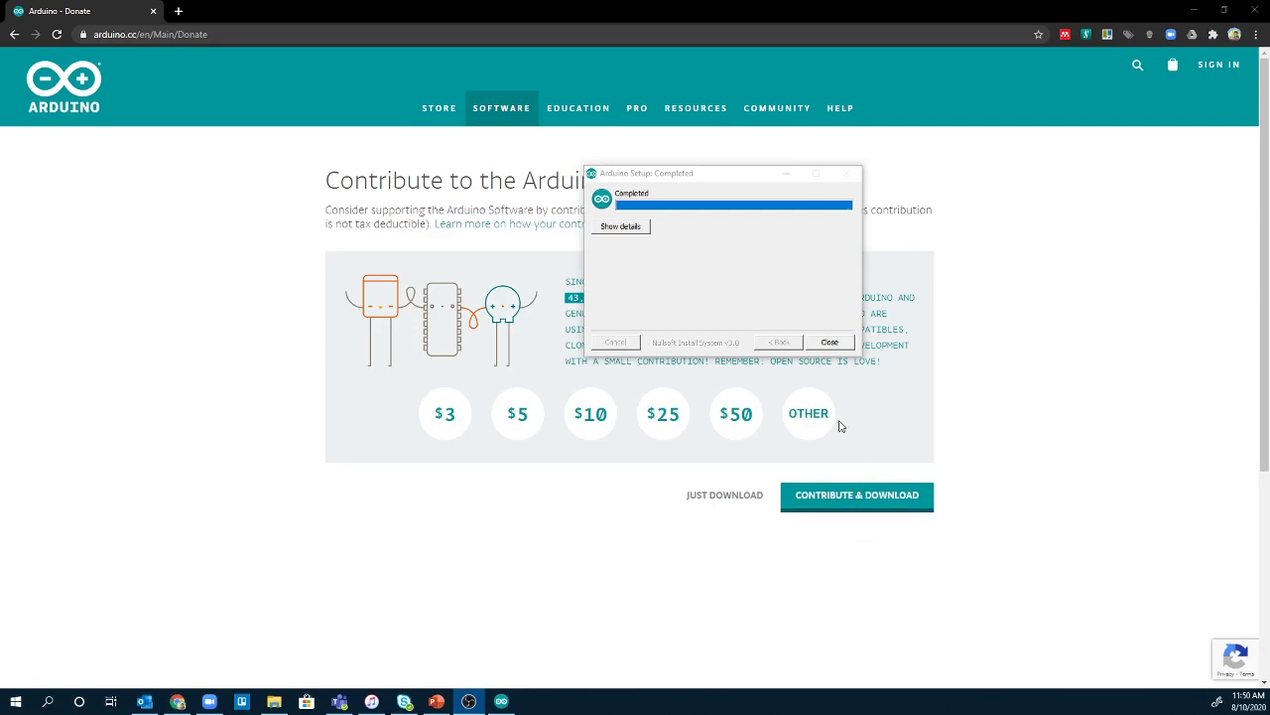
{"action": "left_click", "coordinate": [830, 343]}
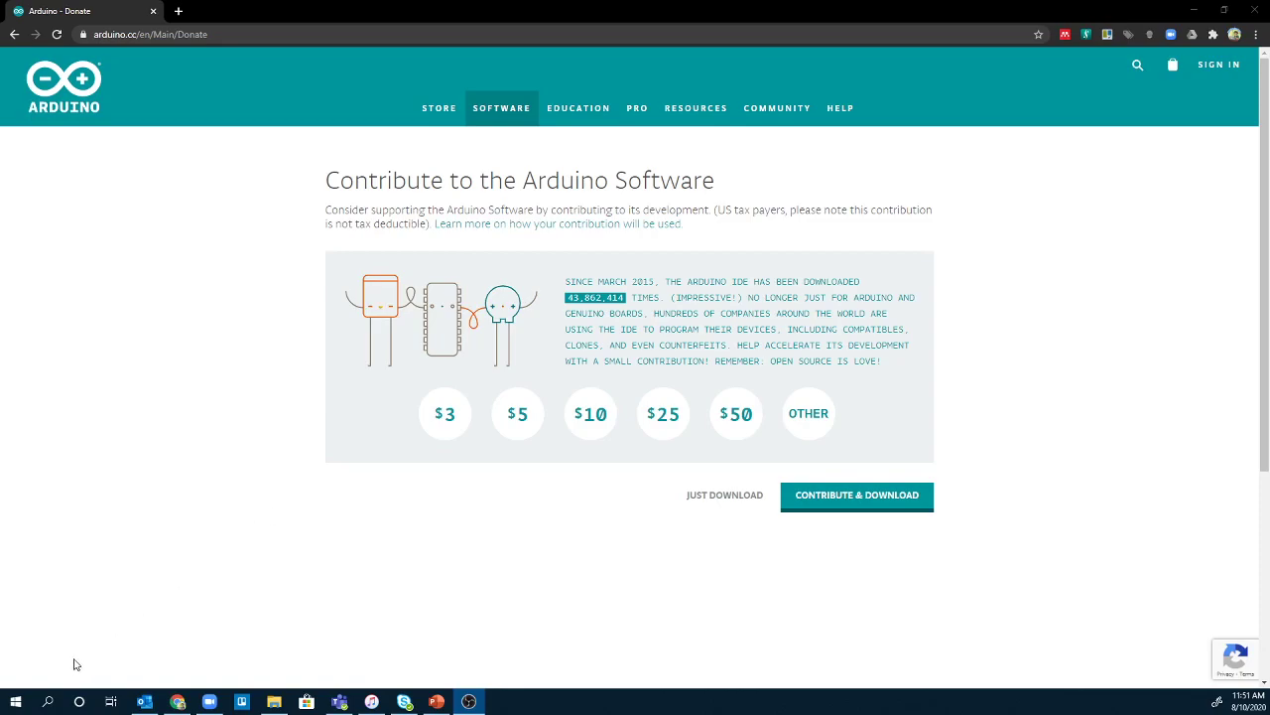
Launch Arduino from the Start menu app list and maximize its window on sketch_aug10a.
{"action": "left_click", "coordinate": [15, 702]}
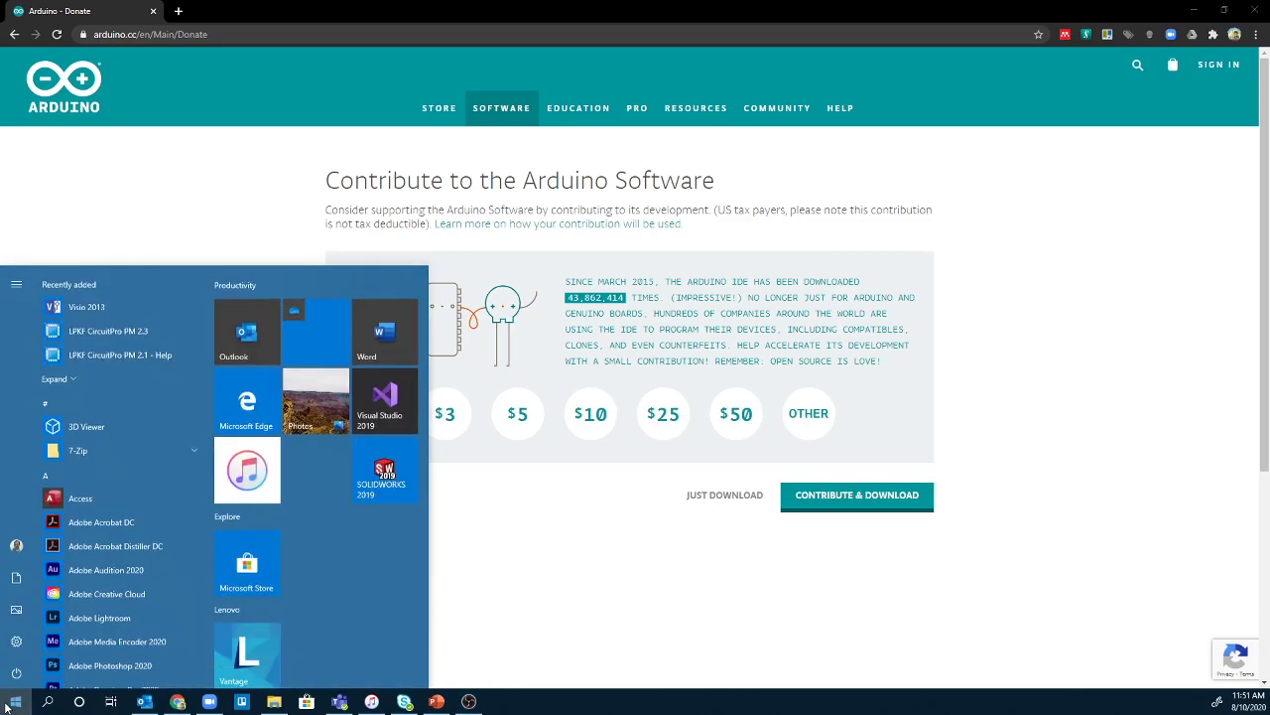
{"action": "scroll", "coordinate": [119, 576], "scroll_direction": "down", "scroll_amount": 4}
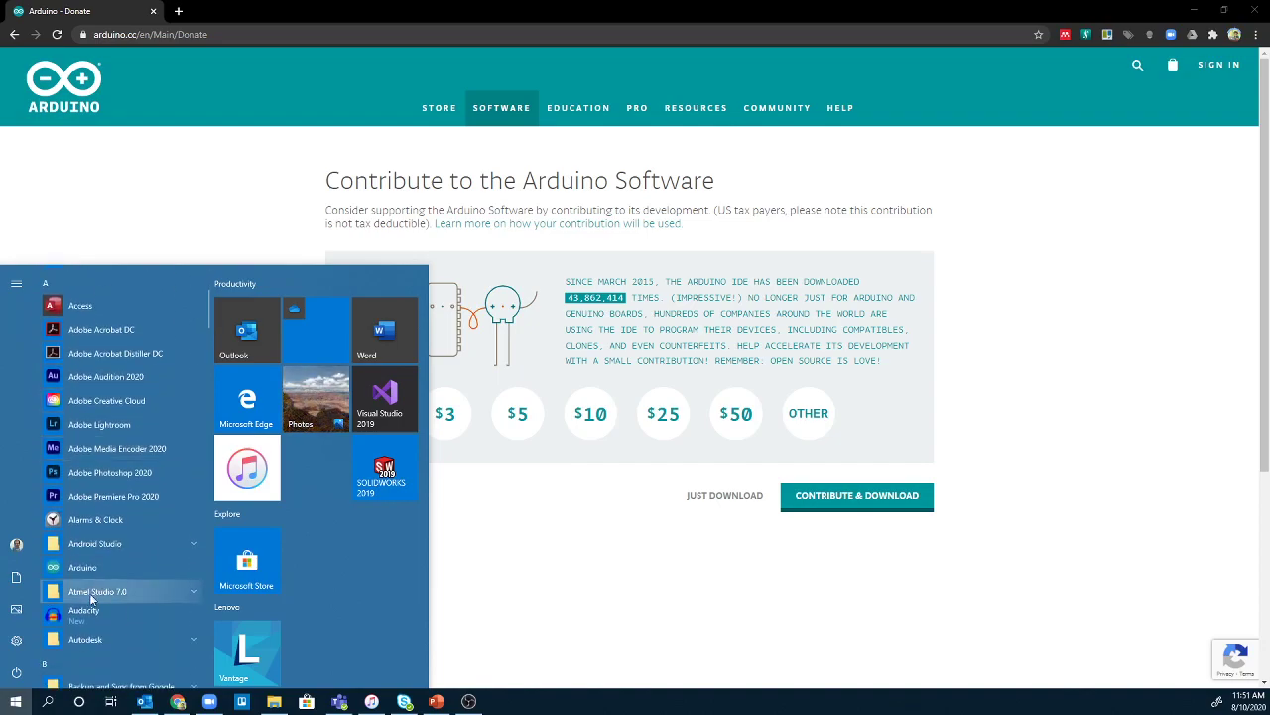
{"action": "left_click", "coordinate": [90, 571]}
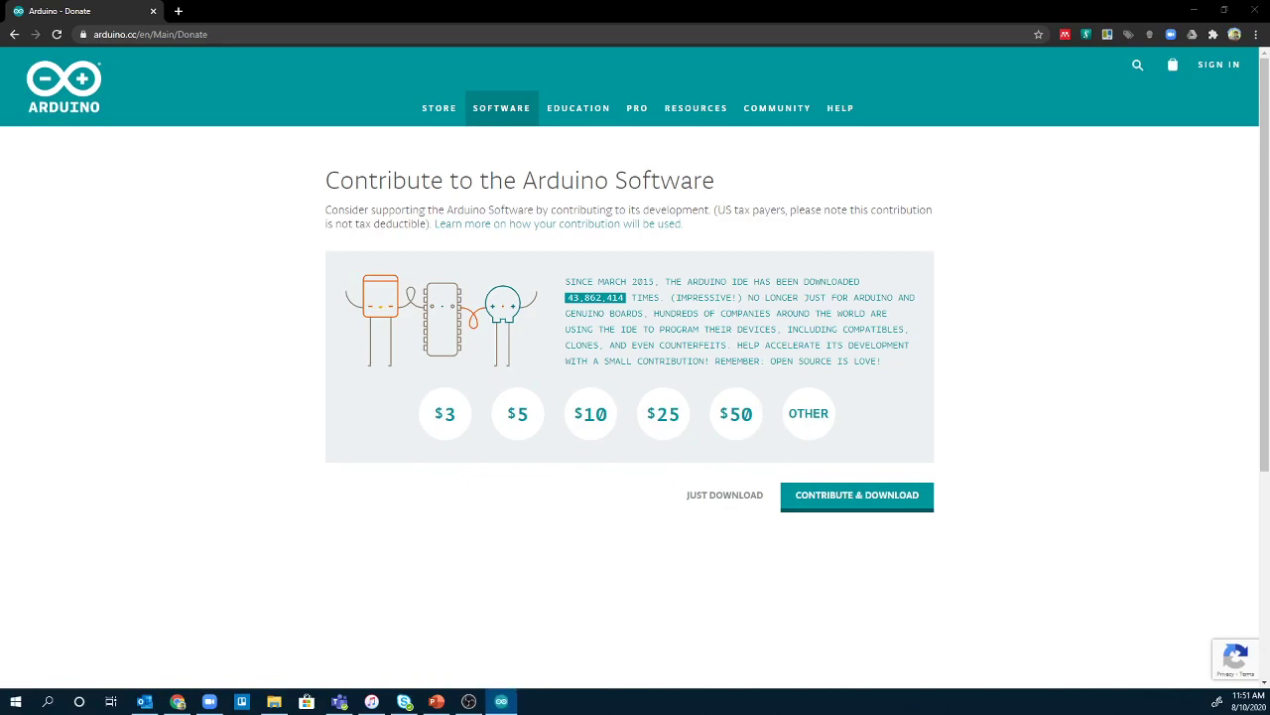
{"action": "left_click_drag", "start_coordinate": [997, 161], "coordinate": [828, 165]}
{"action": "double_click", "coordinate": [828, 165]}
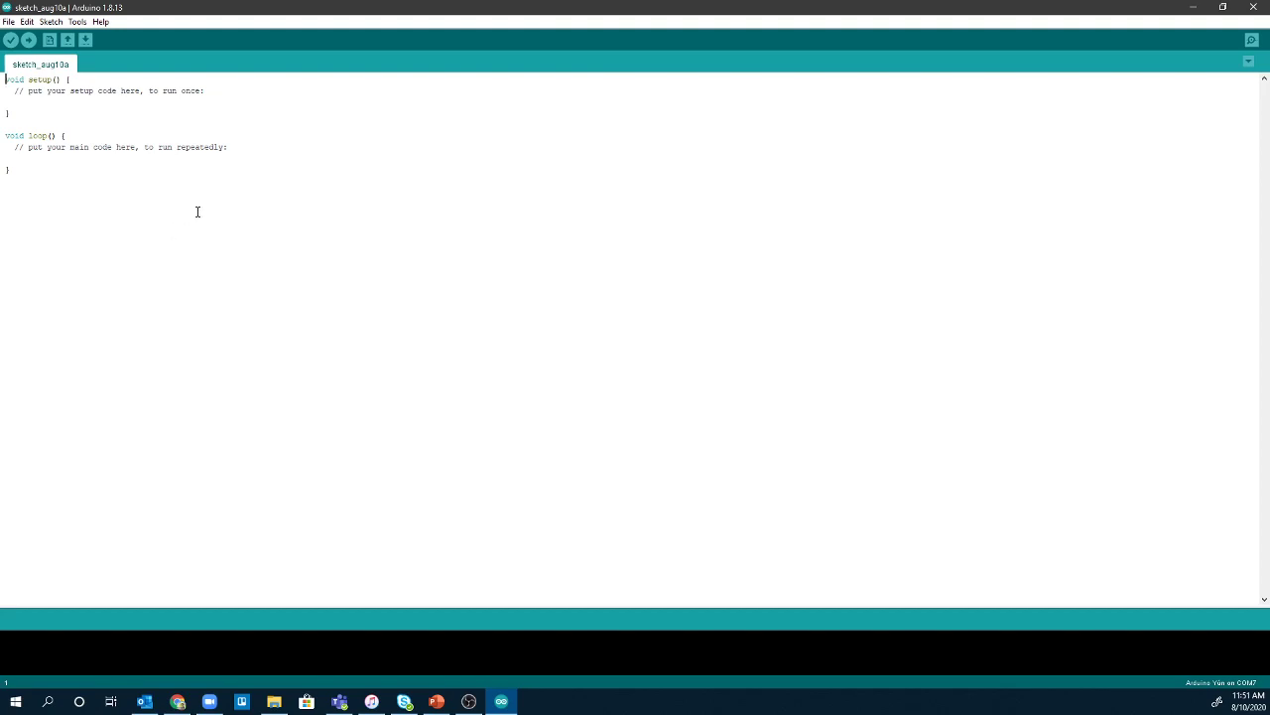
Open the Boards Manager from Tools > Board.
{"action": "left_click", "coordinate": [72, 22]}
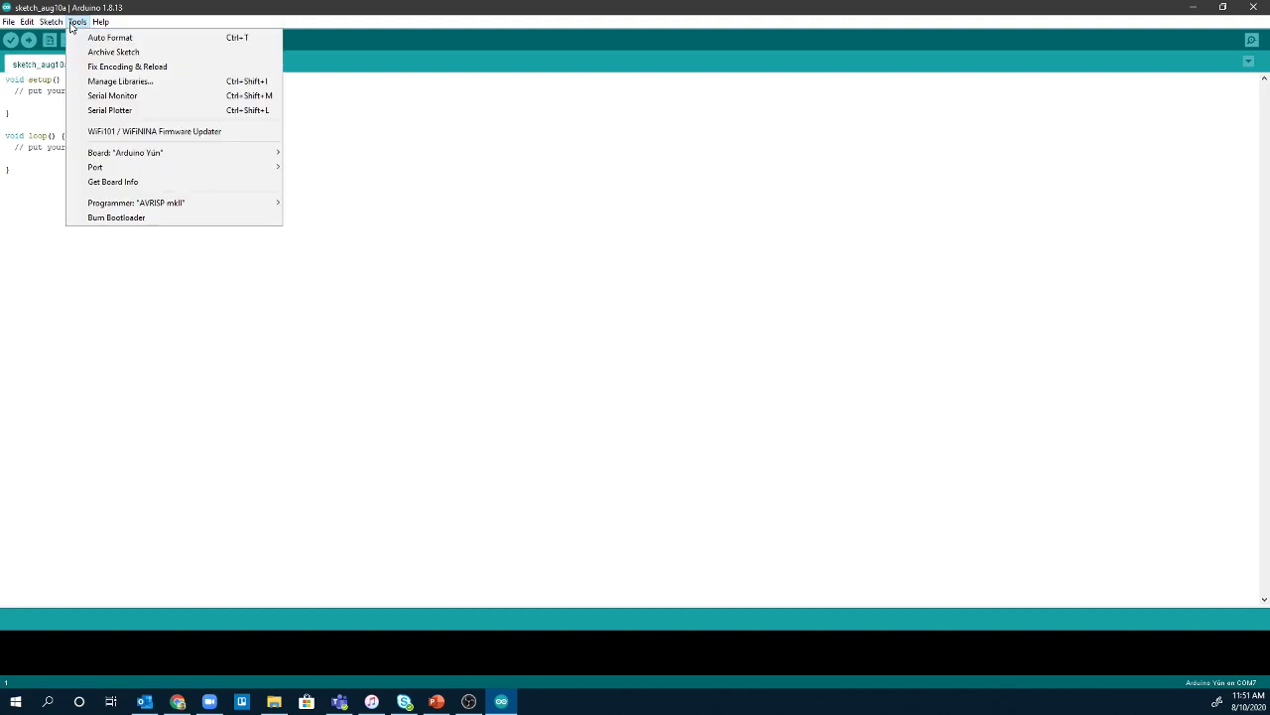
{"action": "mouse_move", "coordinate": [103, 159]}
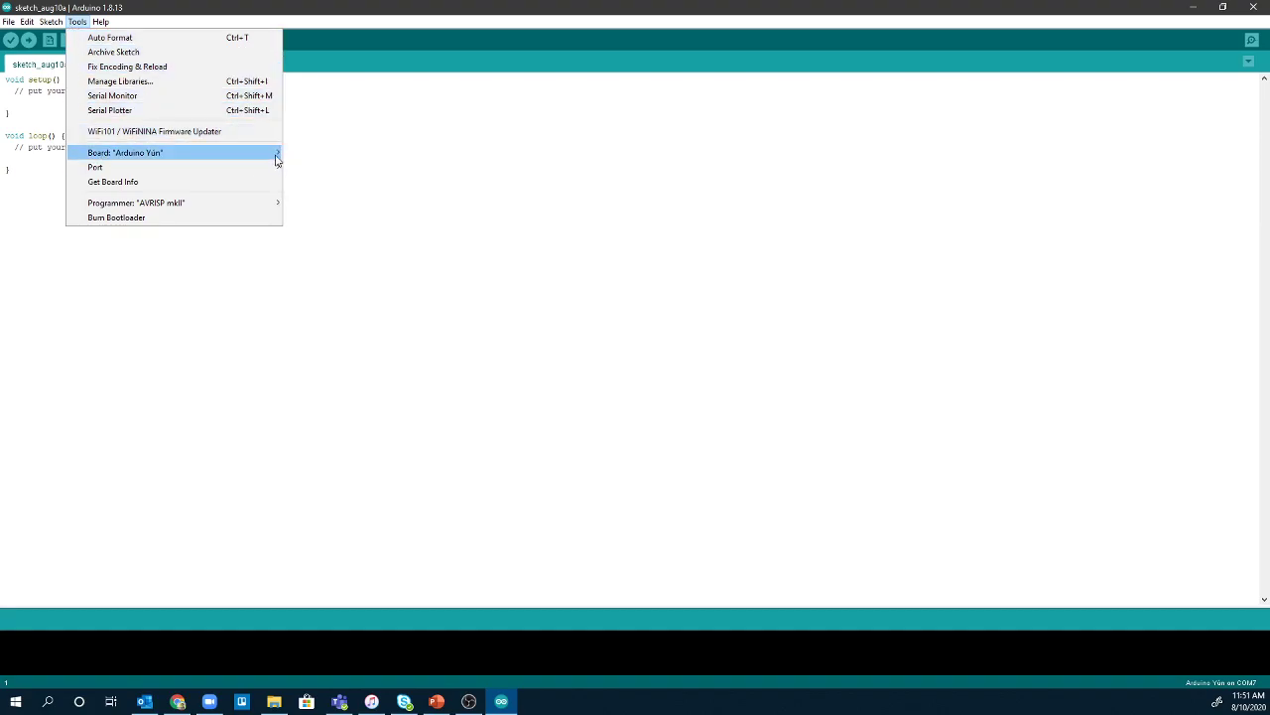
{"action": "left_click", "coordinate": [307, 156]}
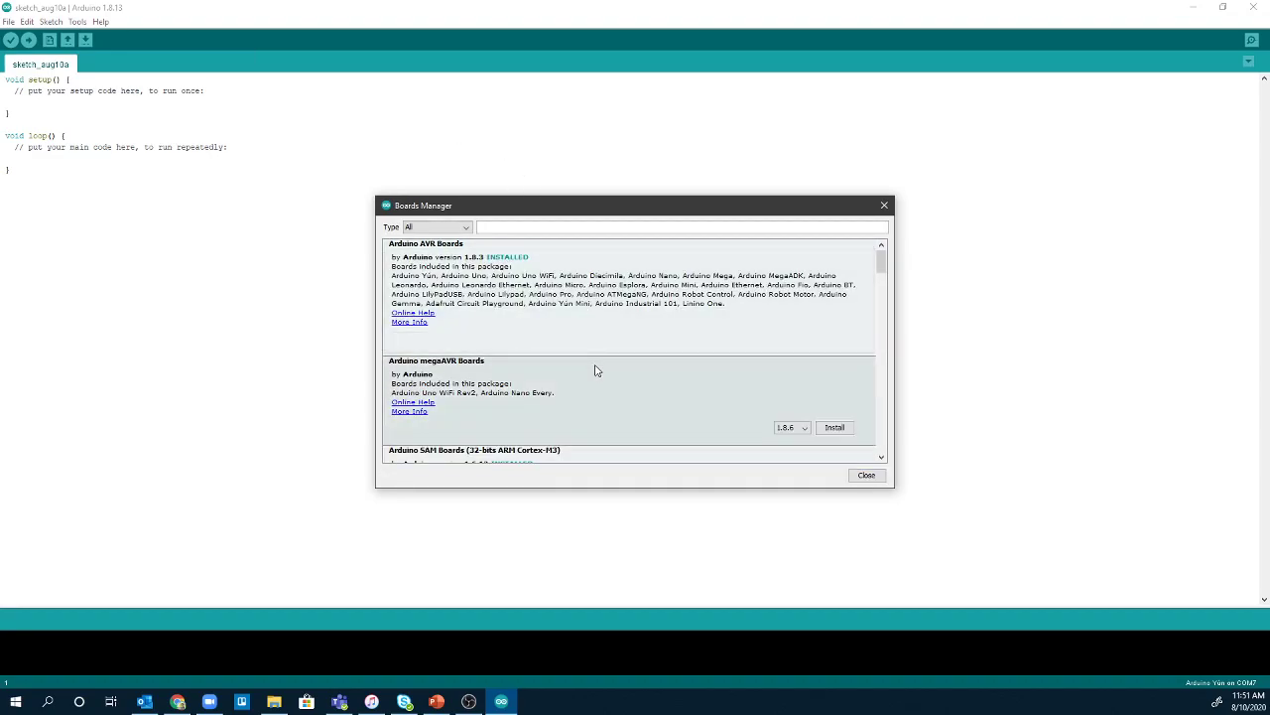
Scroll the board list, confirming SAMD Boards 1.8.7 is installed, down to Arduino SAMD Beta Boards.
{"action": "scroll", "coordinate": [593, 382], "scroll_direction": "down", "scroll_amount": 1}
{"action": "scroll", "coordinate": [594, 385], "scroll_direction": "down", "scroll_amount": 6}
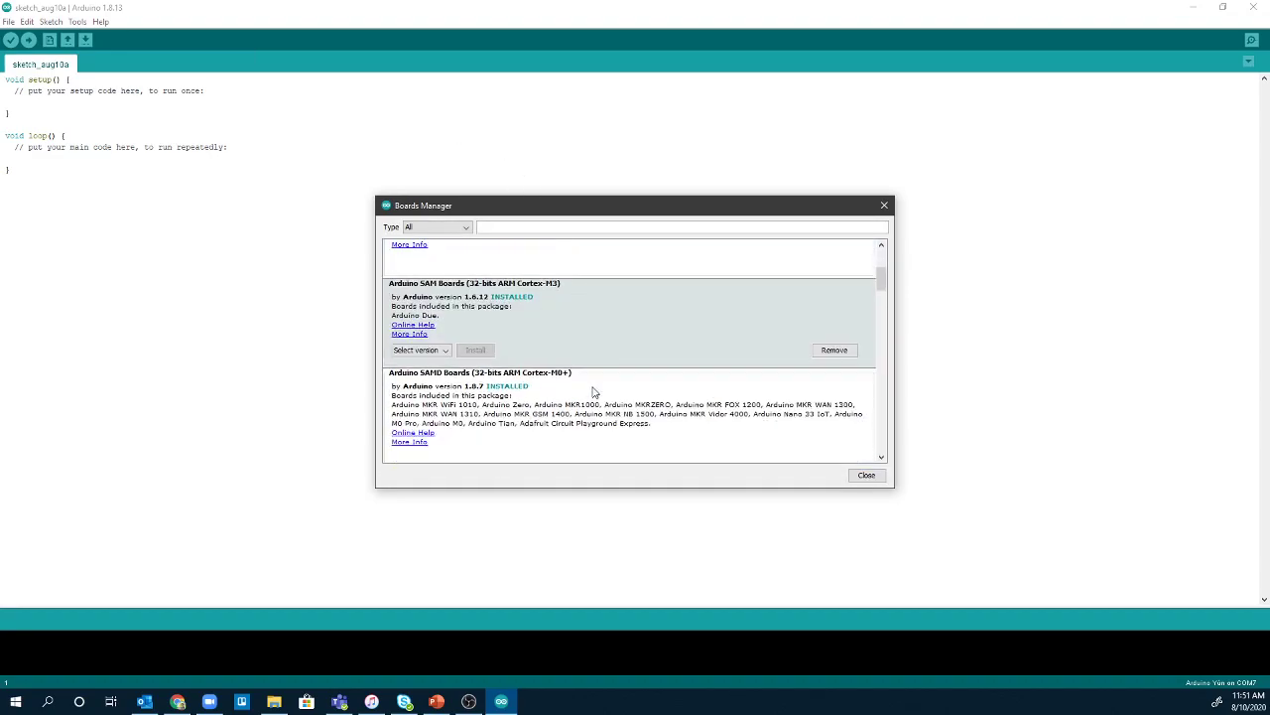
{"action": "scroll", "coordinate": [594, 392], "scroll_direction": "down", "scroll_amount": 3}
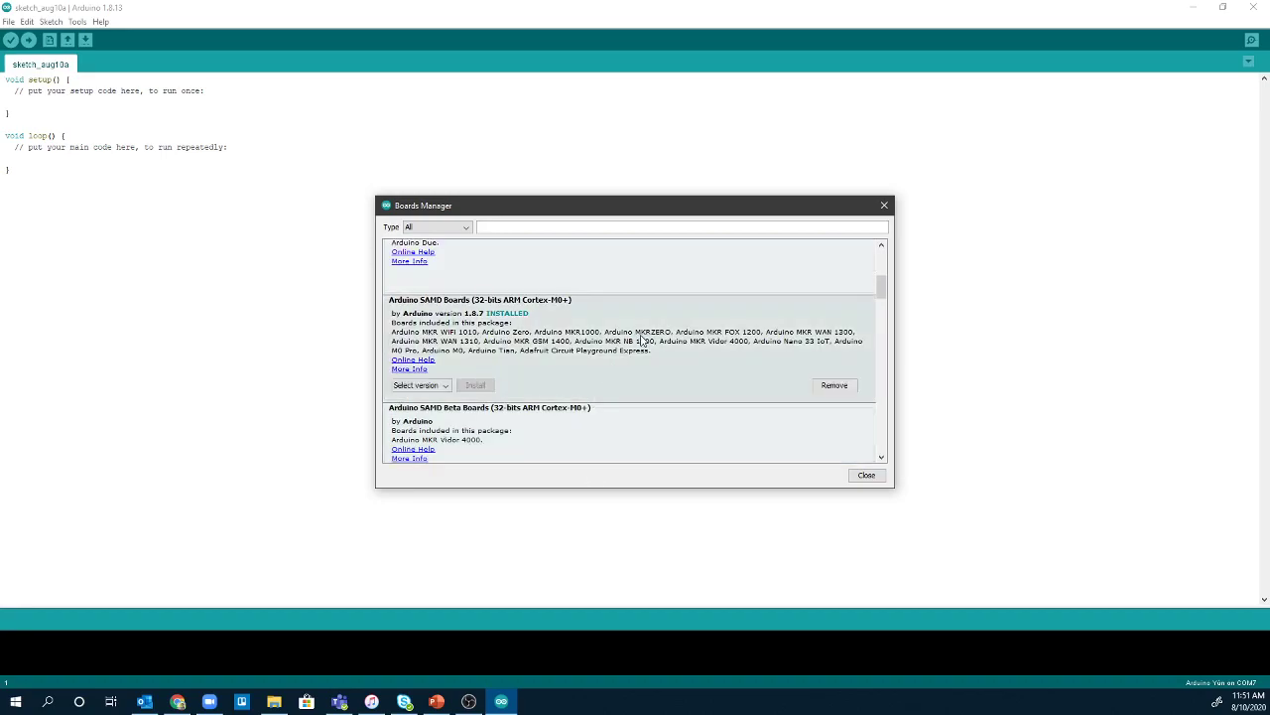
{"action": "left_click", "coordinate": [637, 331]}
{"action": "scroll", "coordinate": [647, 389], "scroll_direction": "up", "scroll_amount": 5}
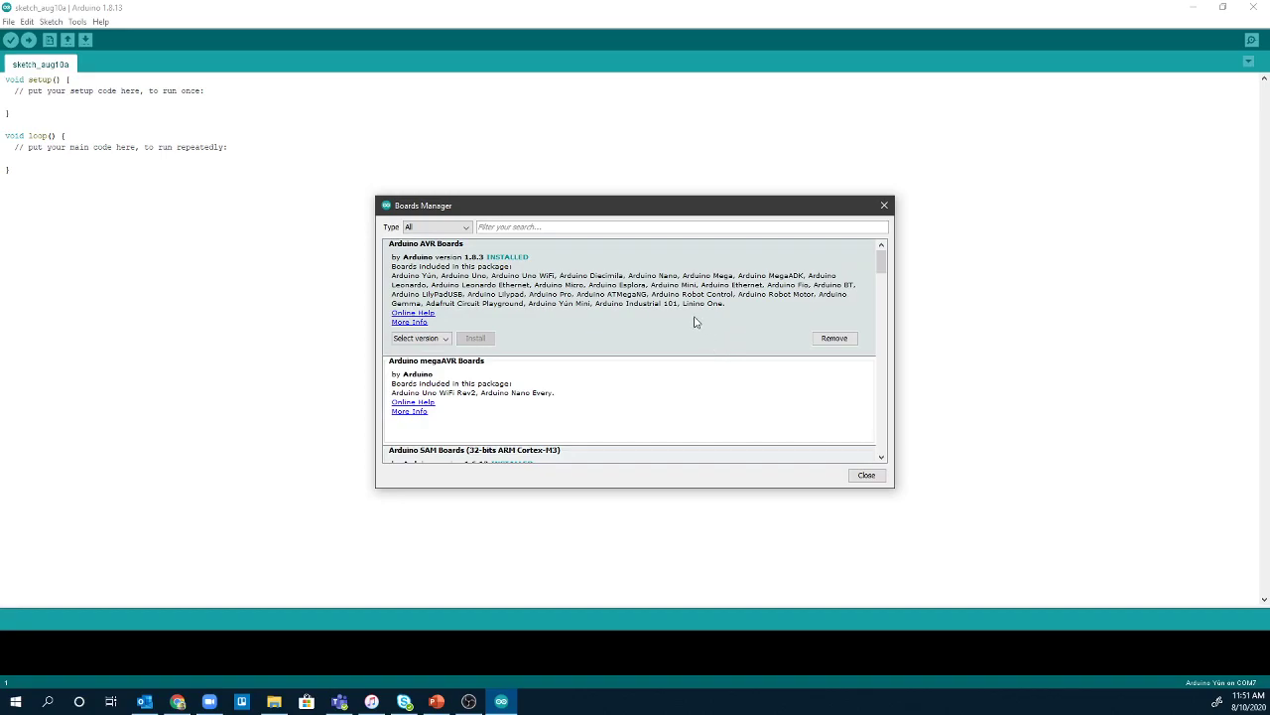
{"action": "scroll", "coordinate": [567, 371], "scroll_direction": "down", "scroll_amount": 5}
{"action": "scroll", "coordinate": [560, 397], "scroll_direction": "down", "scroll_amount": 3}
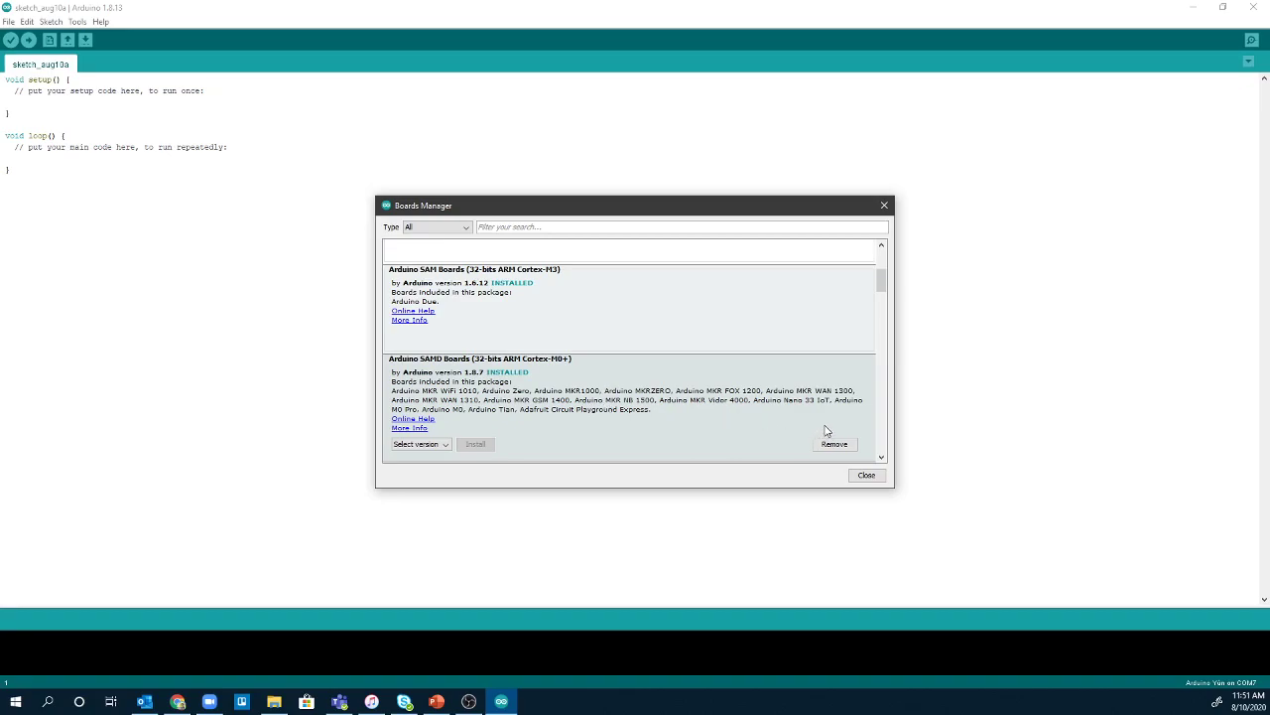
{"action": "scroll", "coordinate": [667, 367], "scroll_direction": "down", "scroll_amount": 3}
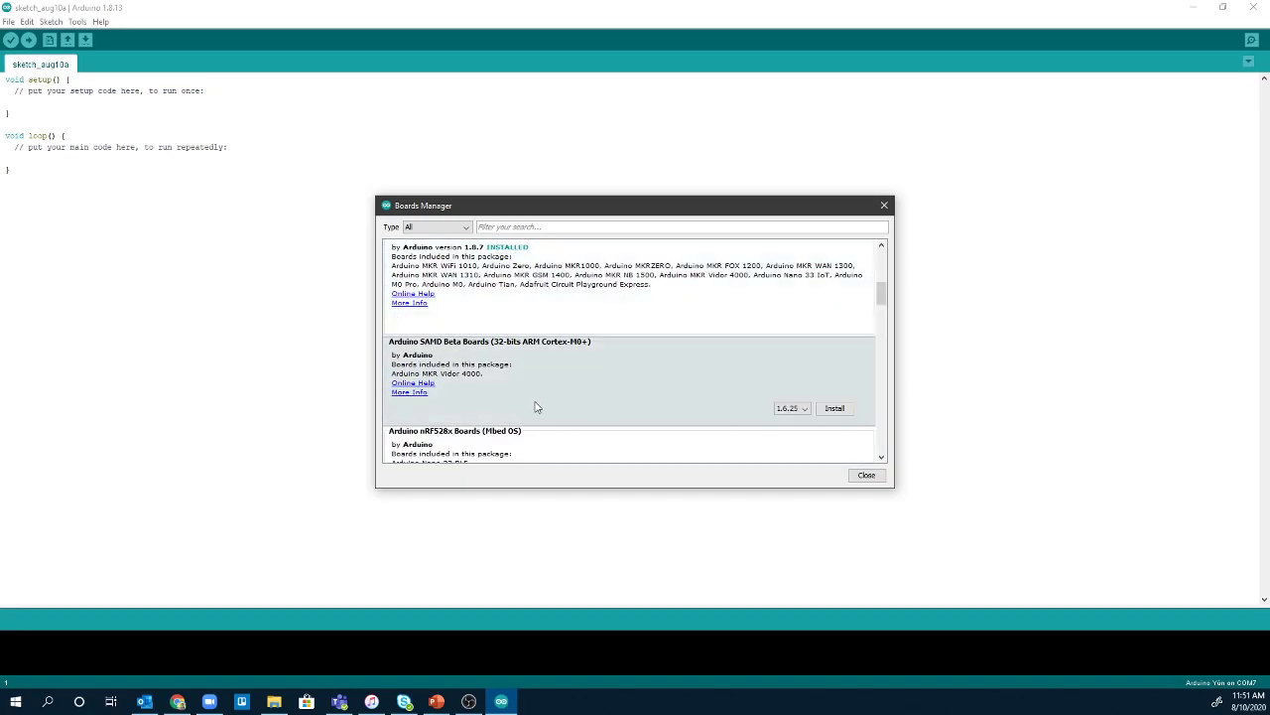
{"action": "scroll", "coordinate": [718, 419], "scroll_direction": "down", "scroll_amount": 1}
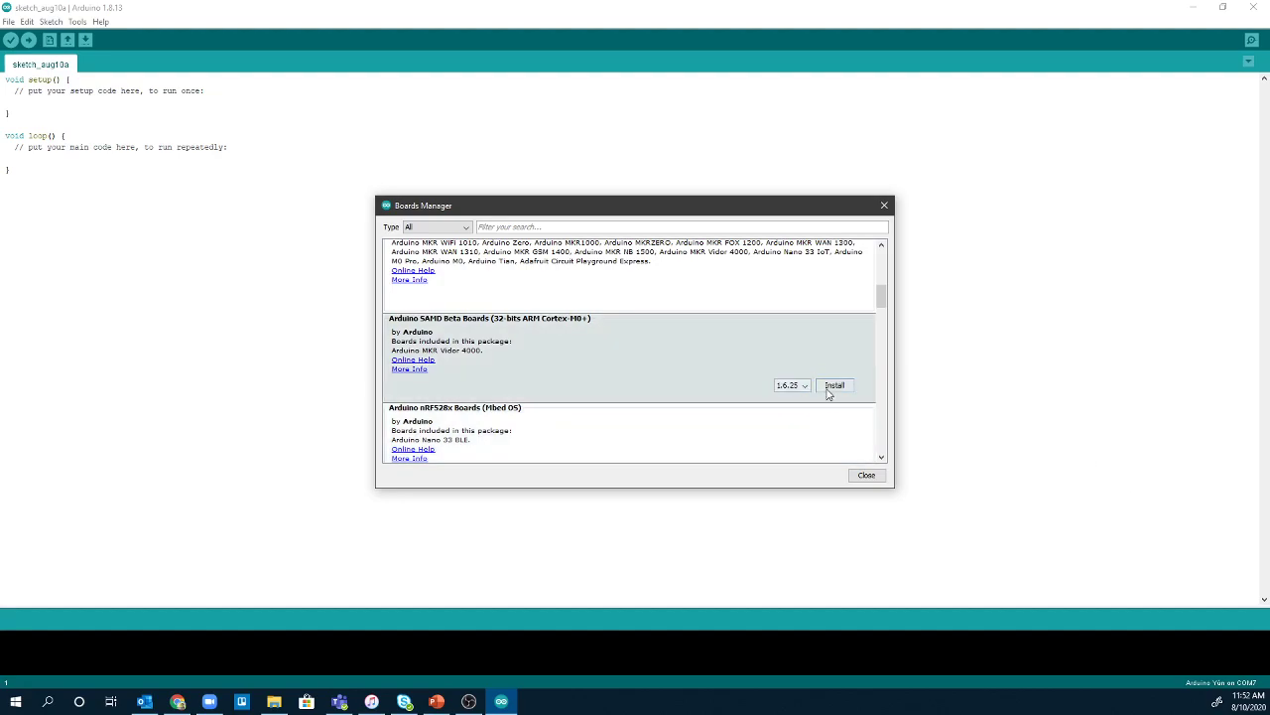
Install Arduino SAMD Beta Boards version 1.6.25 and wait for the list to refresh.
{"action": "left_click", "coordinate": [834, 387]}
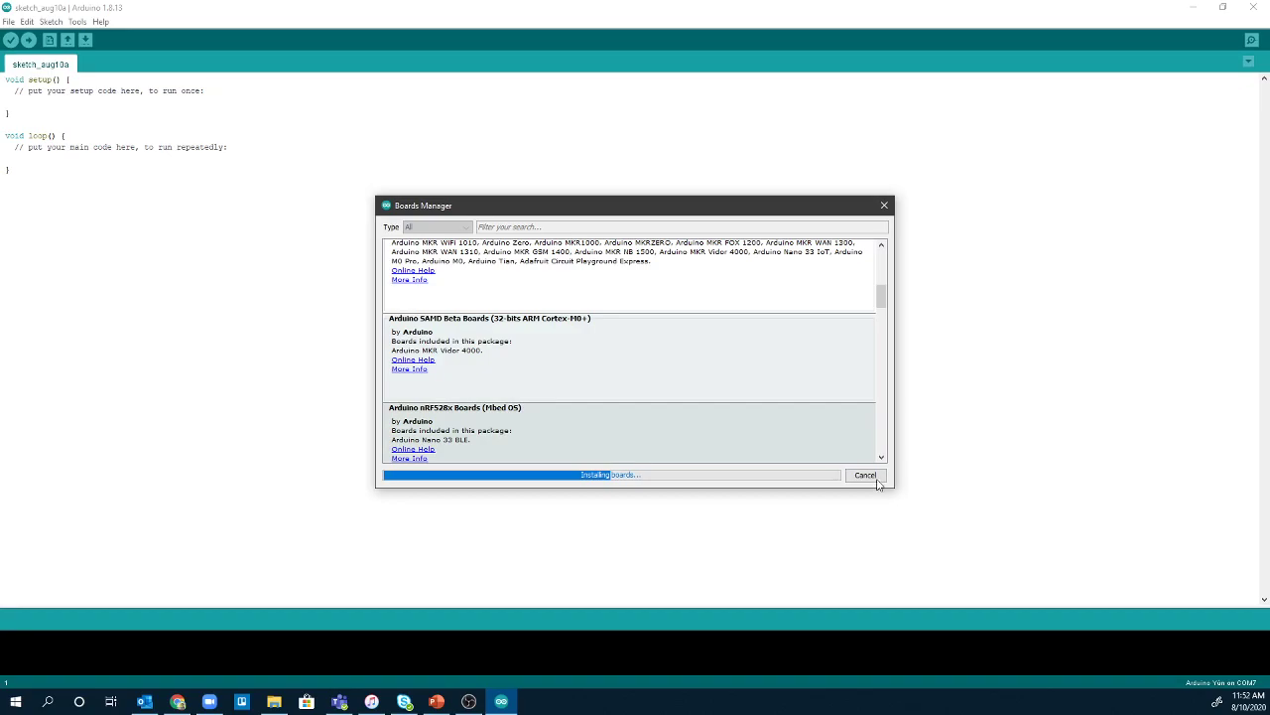
{"action": "mouse_move", "coordinate": [878, 389]}
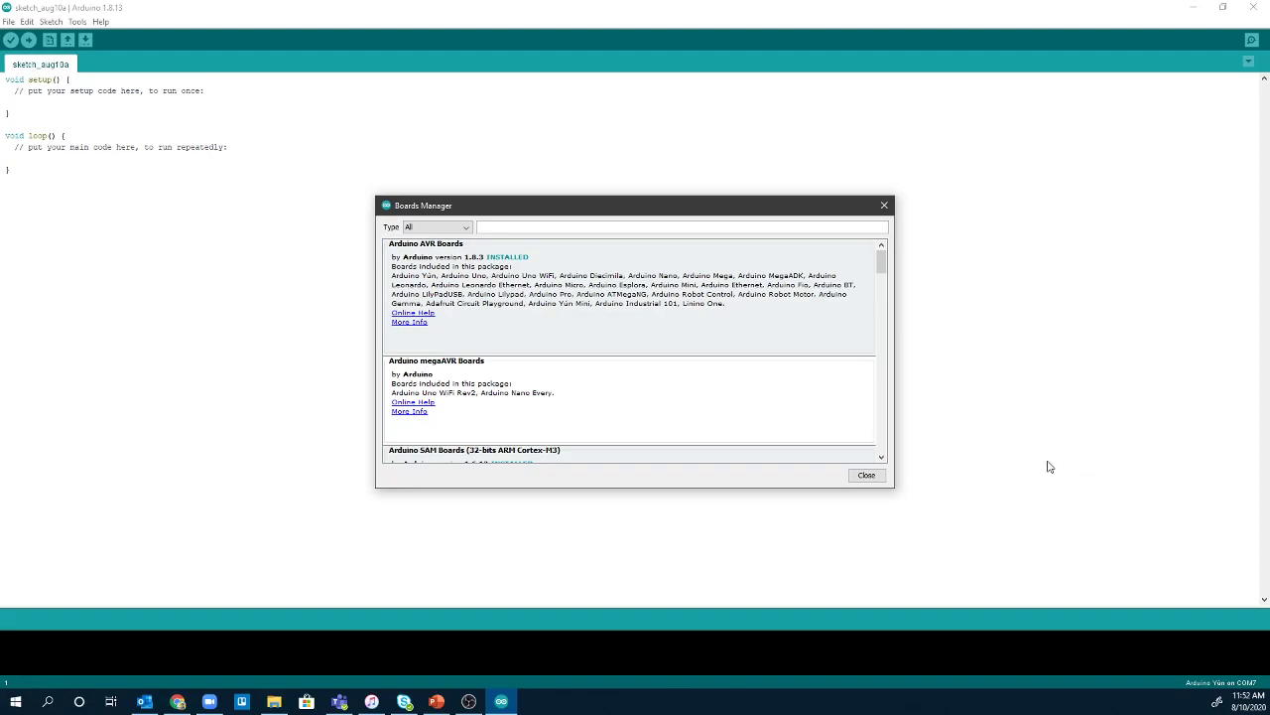
Close Boards Manager and check that Tools shows Arduino Yún on COM7.
{"action": "left_click", "coordinate": [865, 475]}
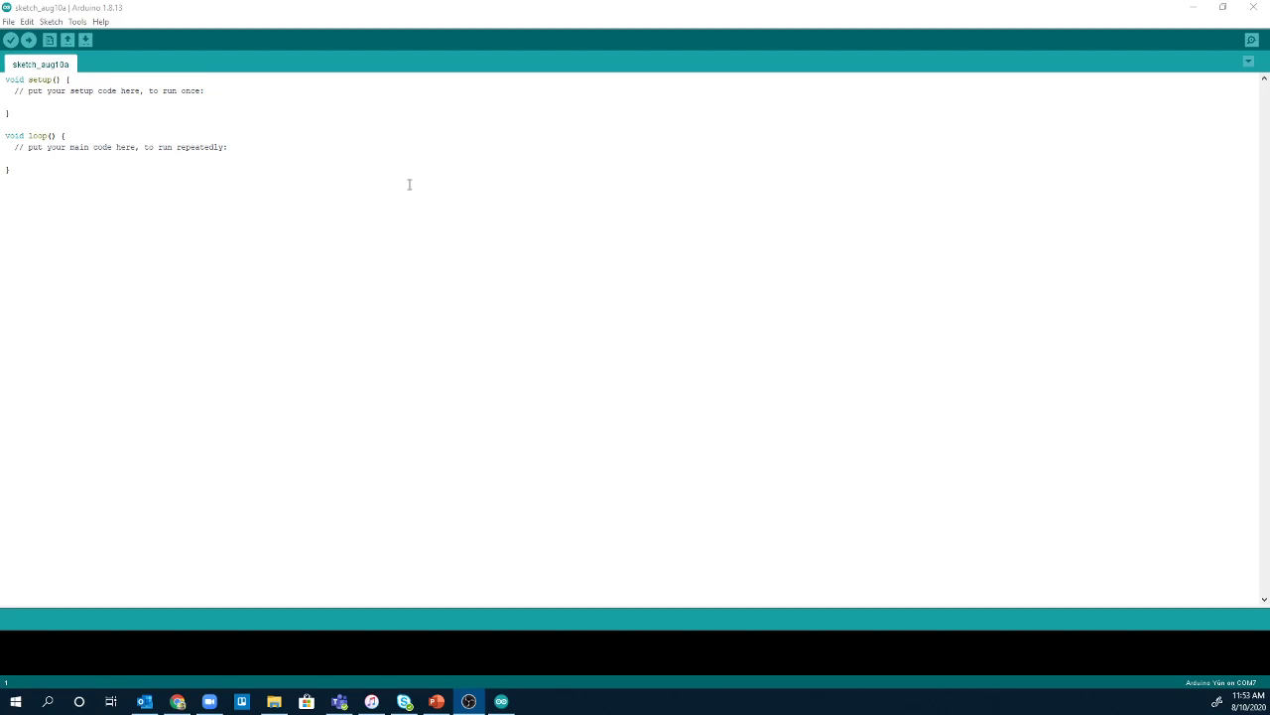
{"action": "left_click", "coordinate": [77, 22]}
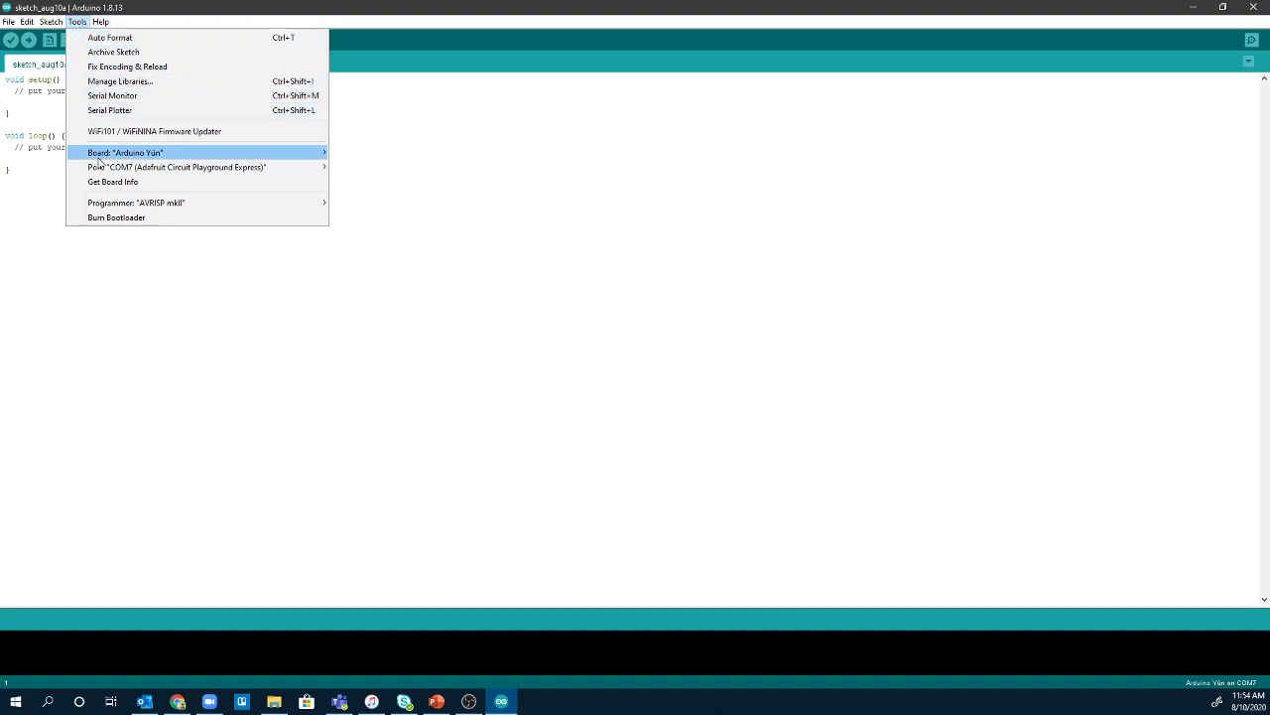
Select Adafruit Circuit Playground Express under Arduino SAMD (32-bits ARM Cortex-M0+) Boards.
{"action": "mouse_move", "coordinate": [98, 159]}
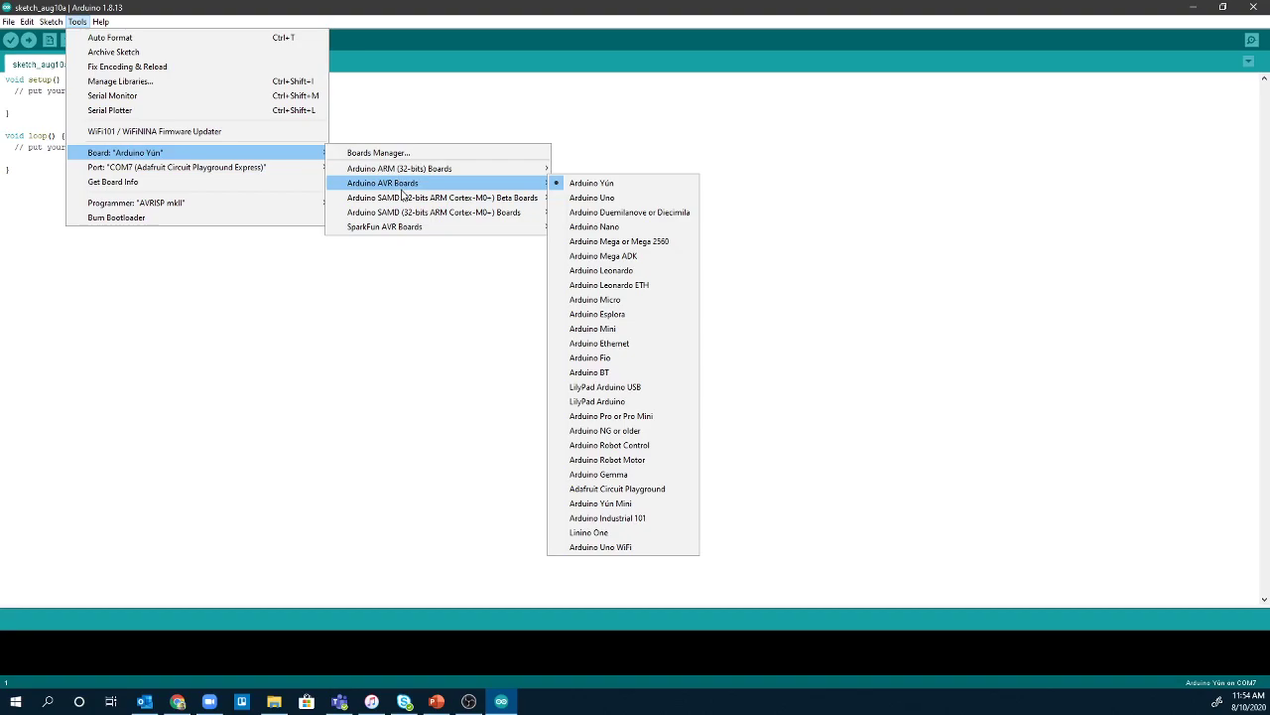
{"action": "mouse_move", "coordinate": [403, 198]}
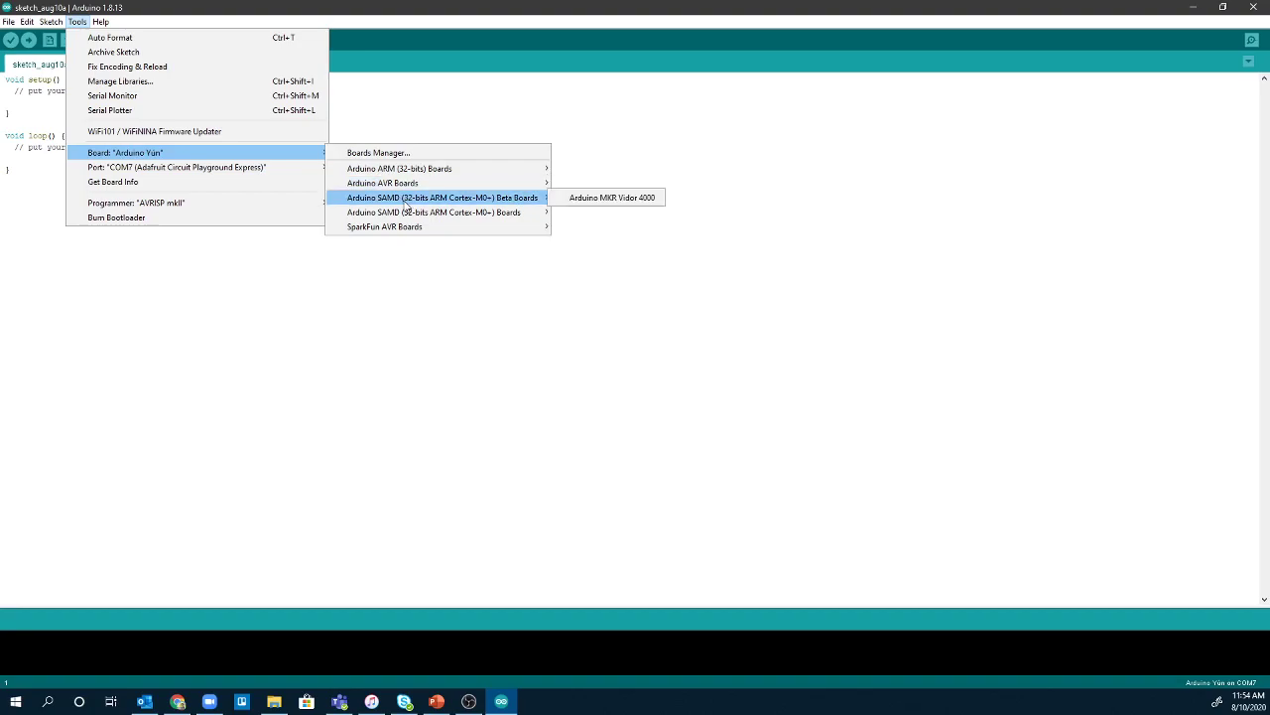
{"action": "mouse_move", "coordinate": [516, 216]}
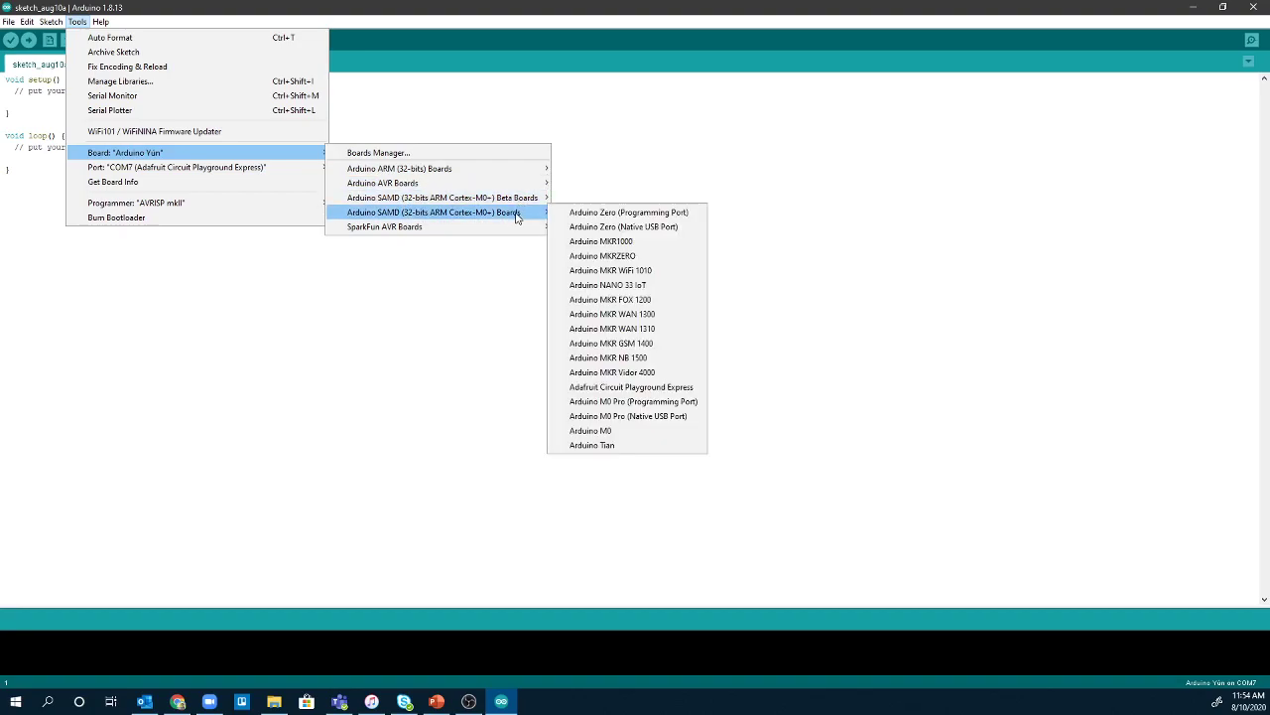
{"action": "left_click", "coordinate": [635, 389]}
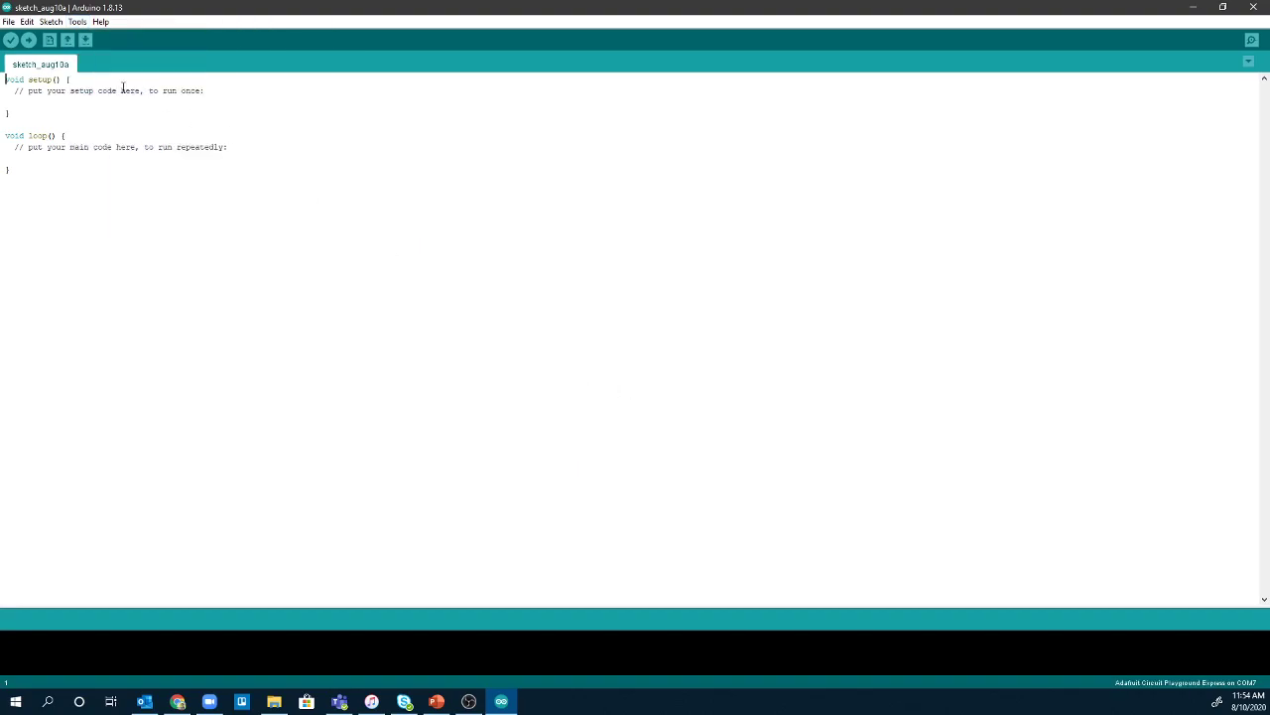
Restore and re-maximize the window, then reopen Tools to verify the board and COM7 port.
{"action": "double_click", "coordinate": [85, 8]}
{"action": "double_click", "coordinate": [90, 16]}
{"action": "left_click", "coordinate": [76, 24]}
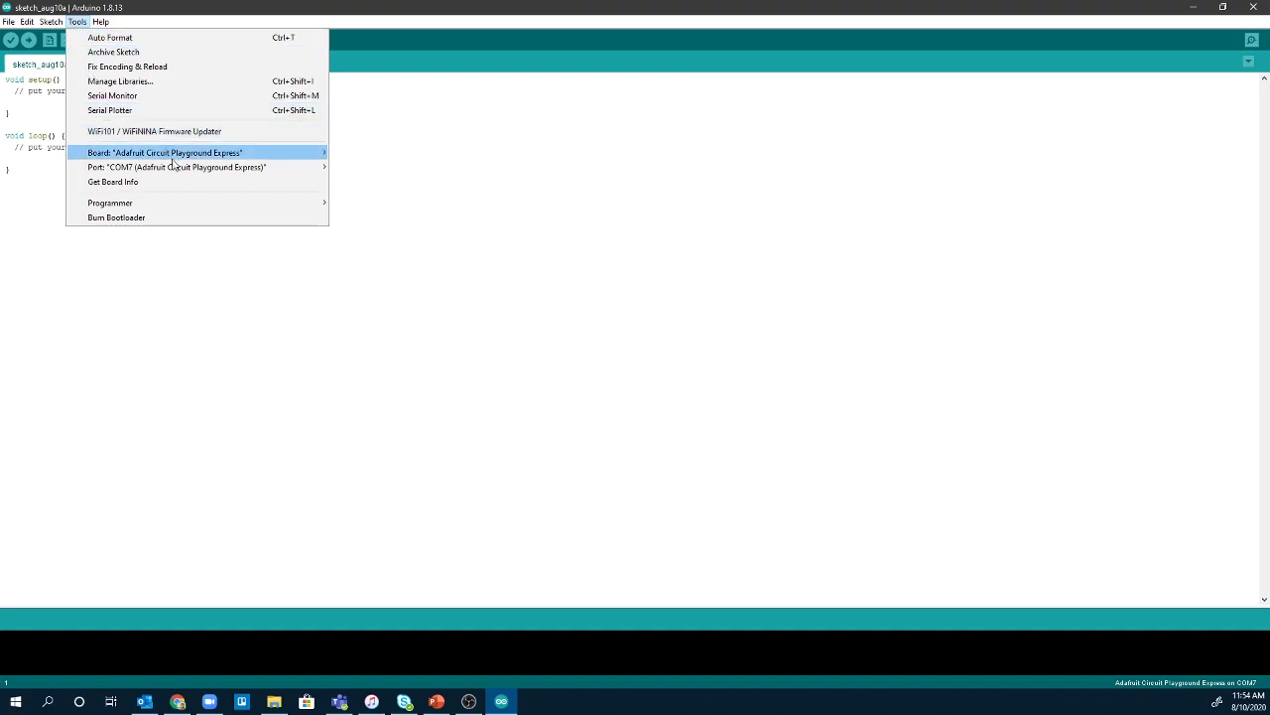
{"action": "mouse_move", "coordinate": [298, 167]}
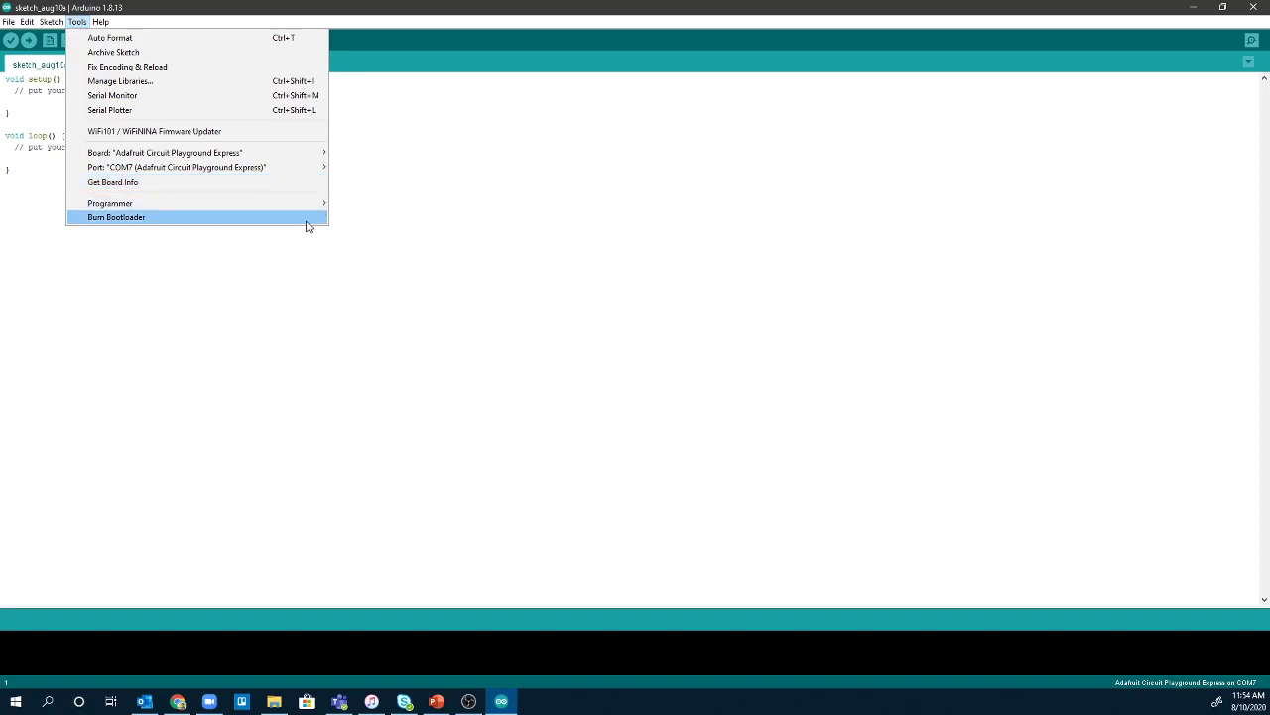
{"action": "left_click", "coordinate": [510, 281]}
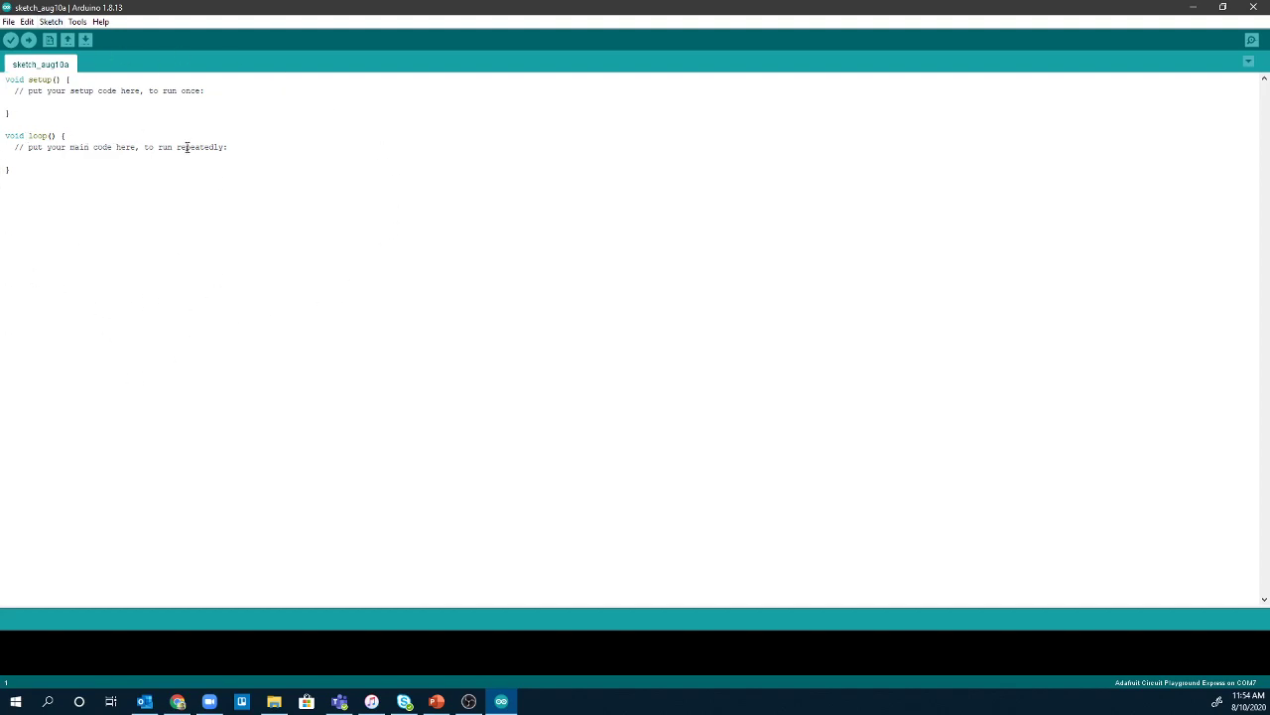
Upload the blank sketch to the Circuit Playground Express and wait for 'Done uploading.'.
{"action": "left_click", "coordinate": [28, 41]}
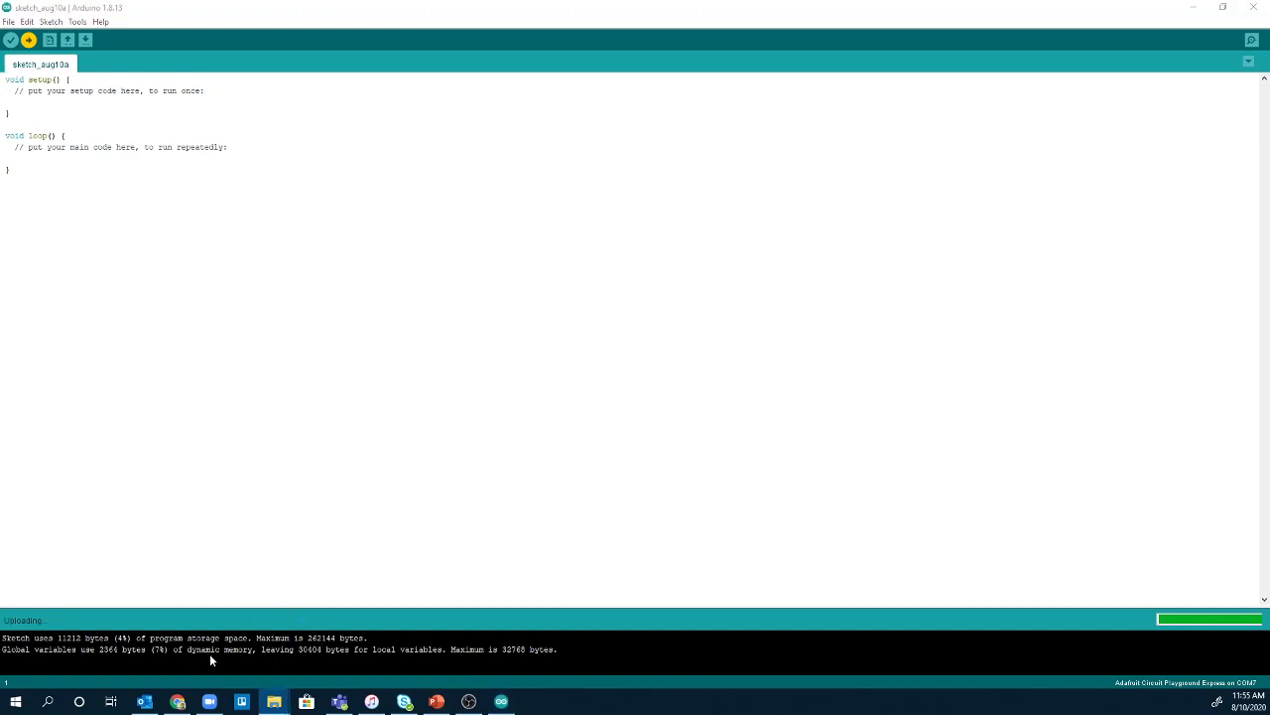
{"action": "left_click", "coordinate": [86, 650]}
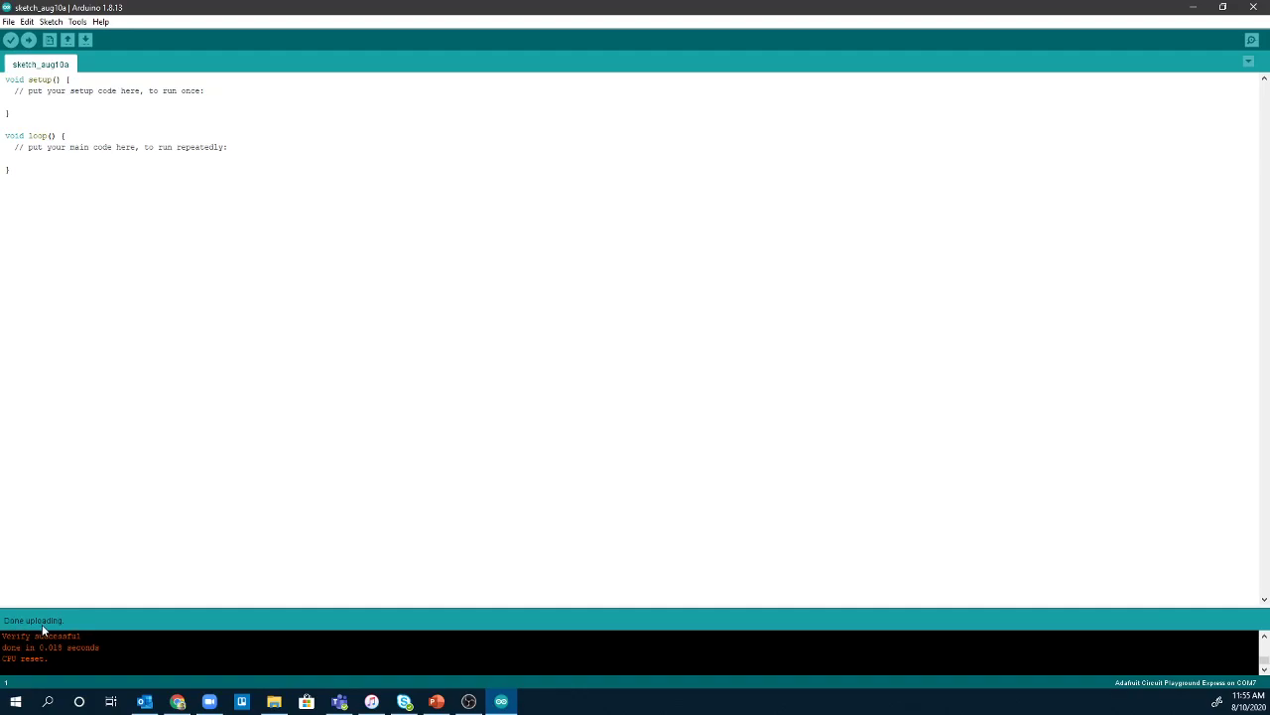